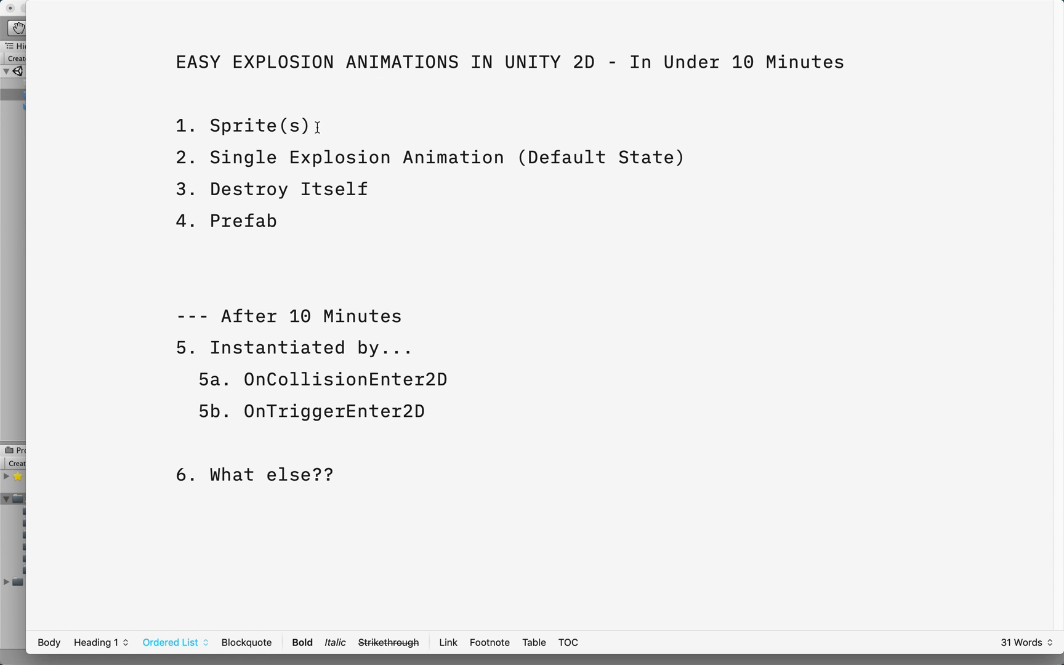
Highlight the outline items Sprite(s), Single Explosion Animation, Destroy Itself and Instantiated, then select the Missle in Unity.
{"action": "left_click_drag", "start_coordinate": [316, 126], "coordinate": [205, 122]}
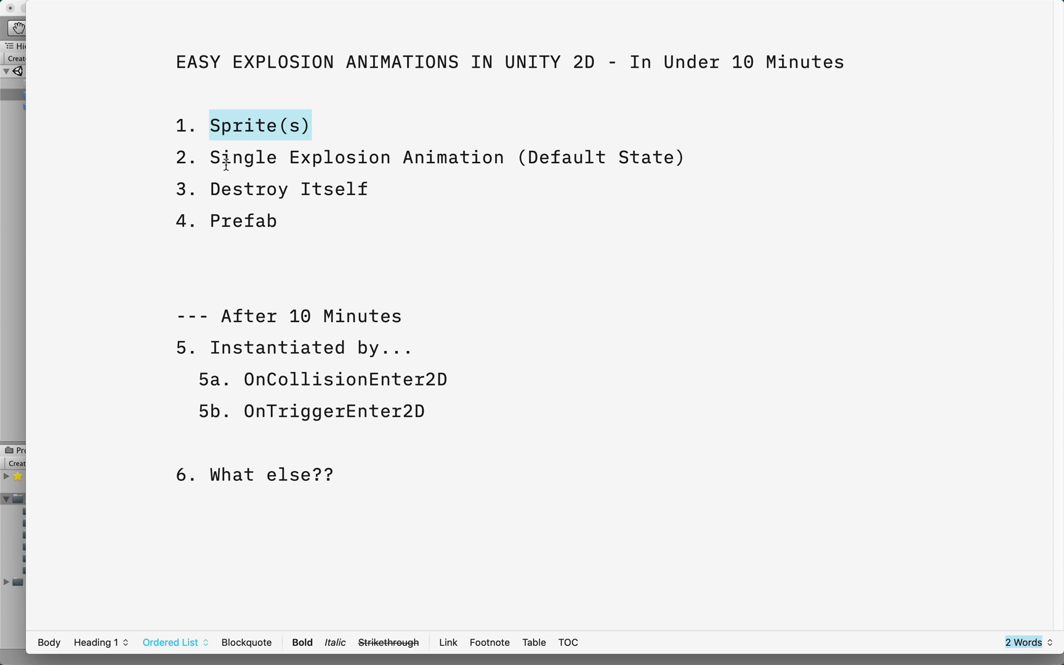
{"action": "left_click_drag", "start_coordinate": [215, 160], "coordinate": [505, 166]}
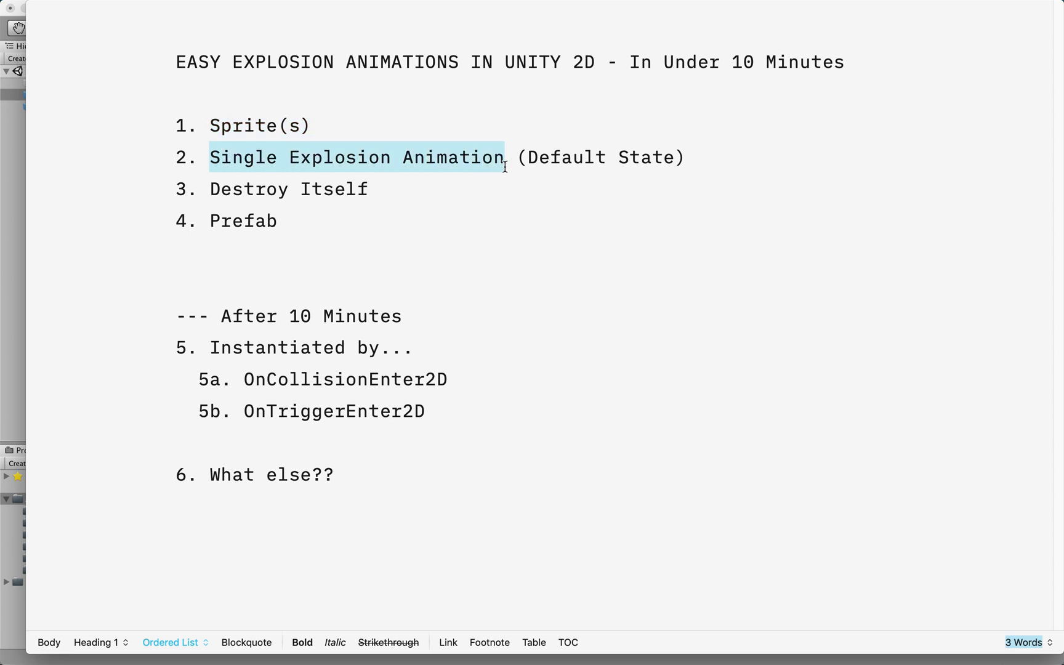
{"action": "left_click_drag", "start_coordinate": [400, 187], "coordinate": [215, 187]}
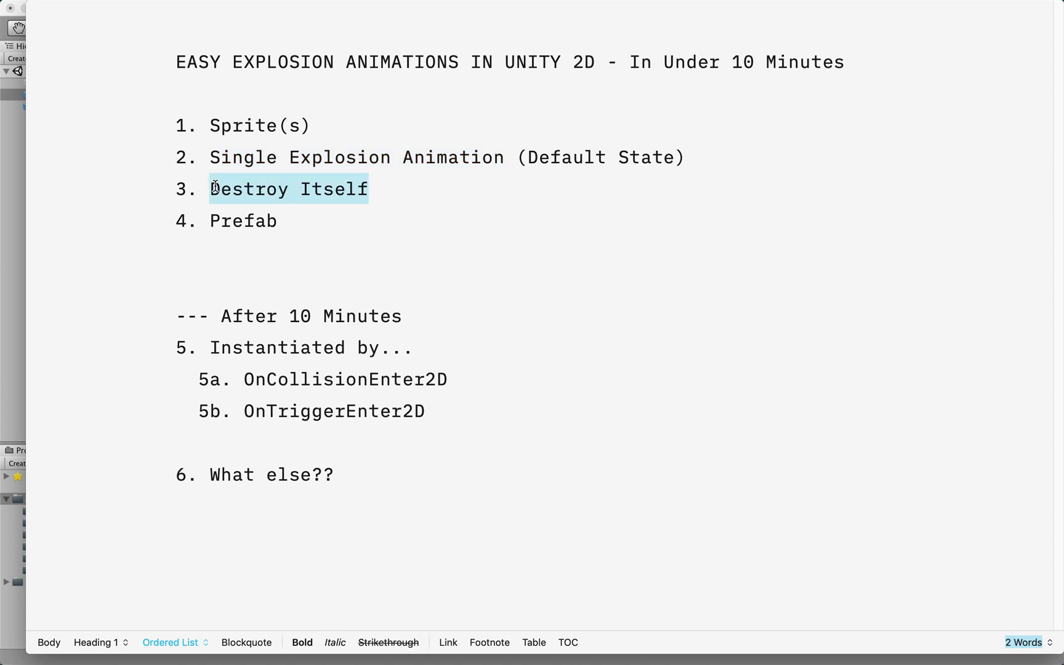
{"action": "left_click", "coordinate": [375, 221]}
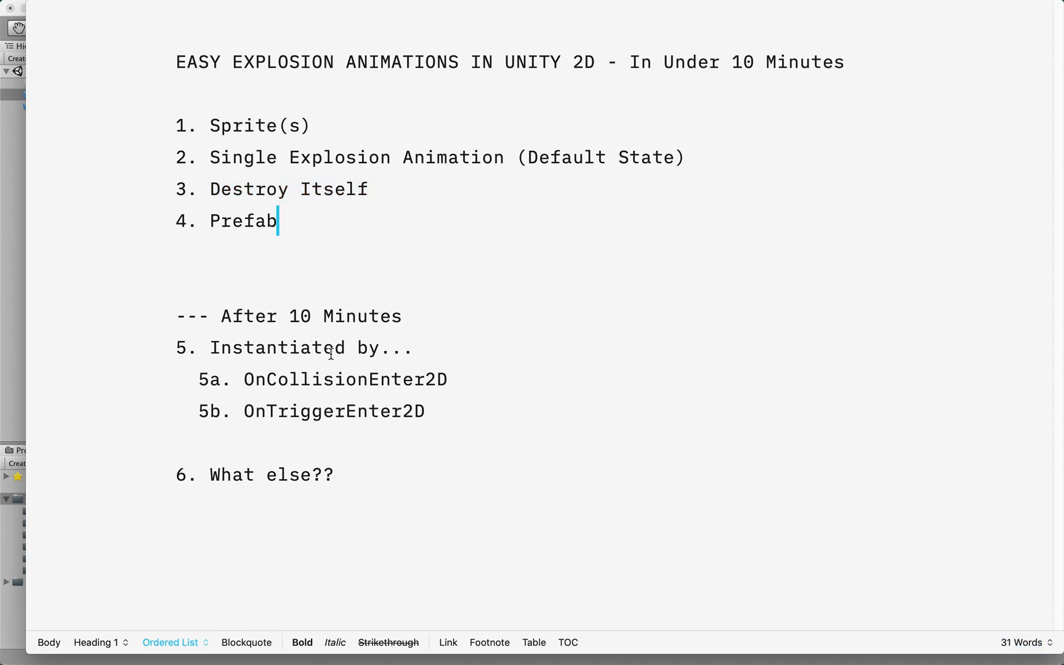
{"action": "left_click_drag", "start_coordinate": [334, 352], "coordinate": [210, 354]}
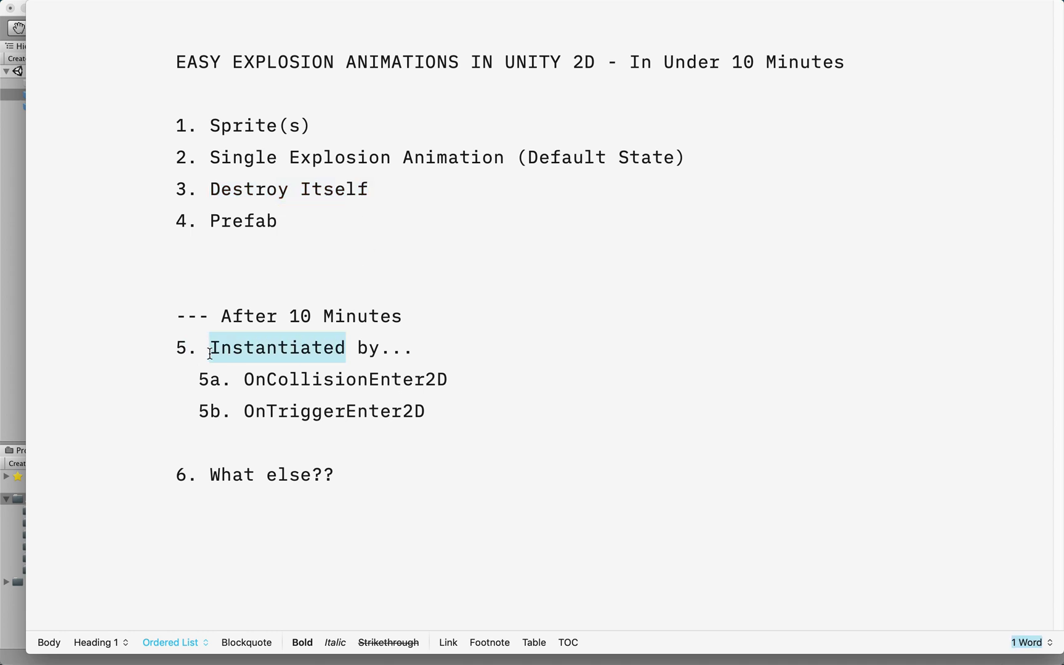
{"action": "left_click", "coordinate": [2, 205]}
{"action": "left_click", "coordinate": [226, 211]}
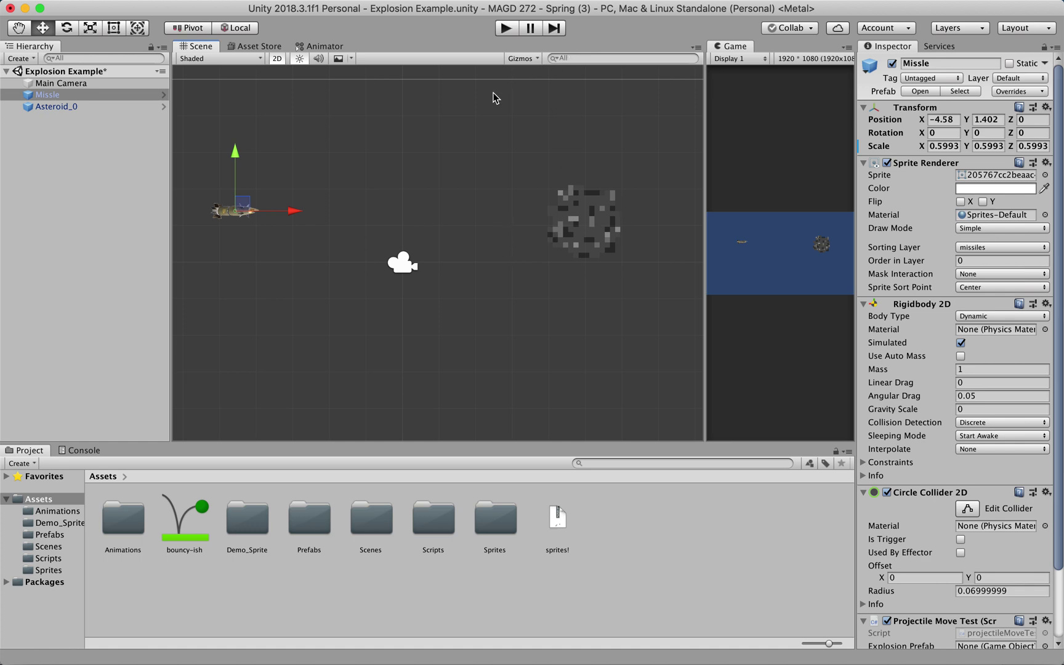
Inspect the asteroid and the Missle, then open the missile's projectileMoveTest script from the Inspector.
{"action": "left_click", "coordinate": [590, 236]}
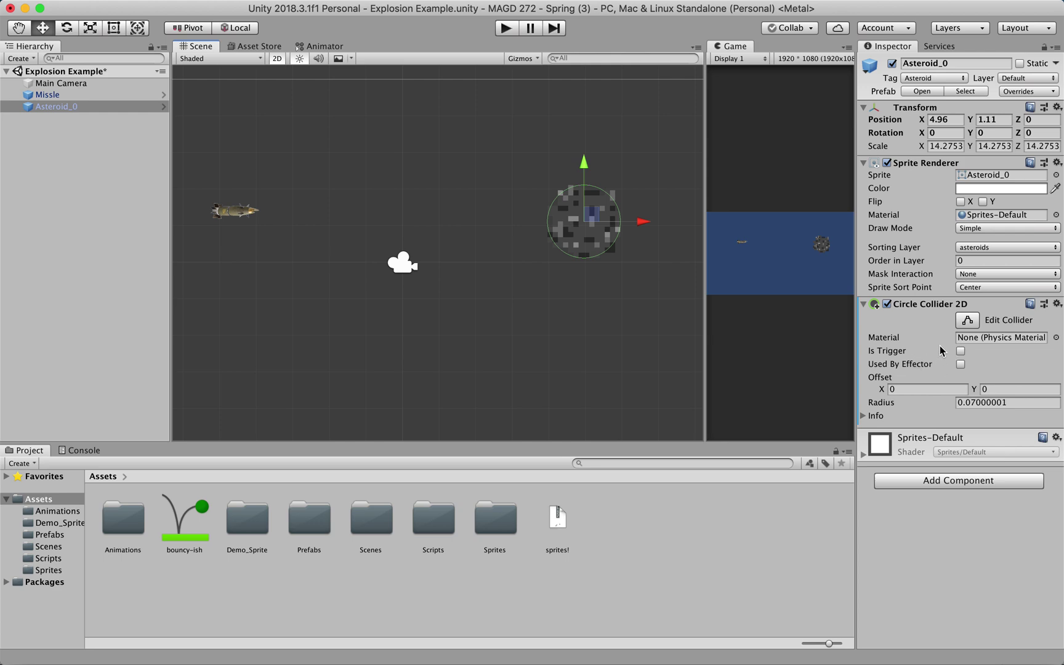
{"action": "left_click", "coordinate": [235, 211]}
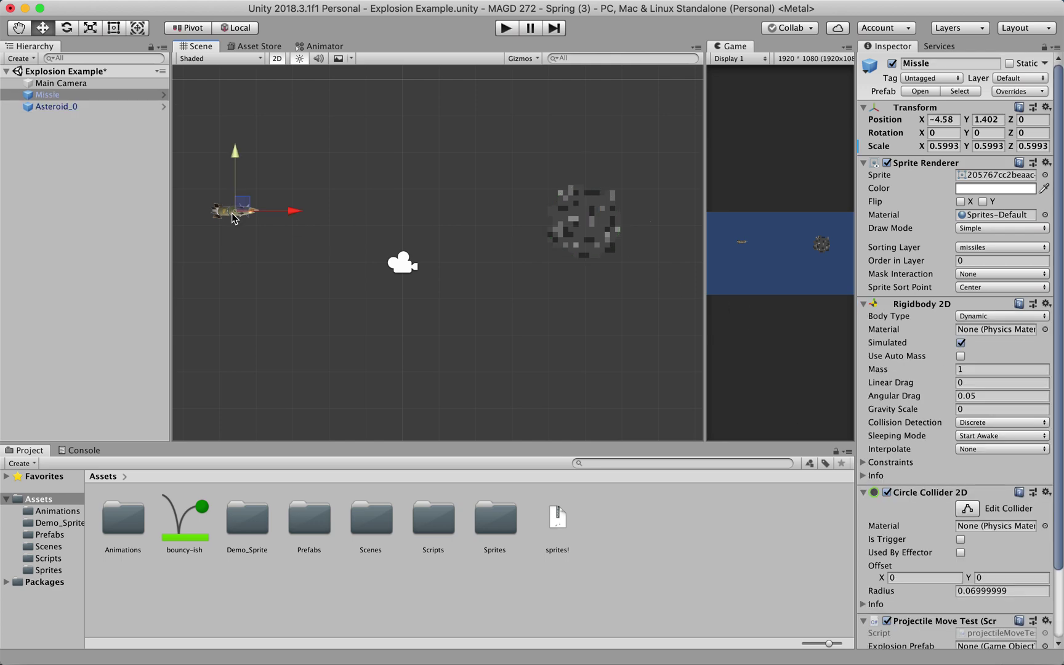
{"action": "scroll", "coordinate": [914, 496], "scroll_direction": "down", "scroll_amount": 3}
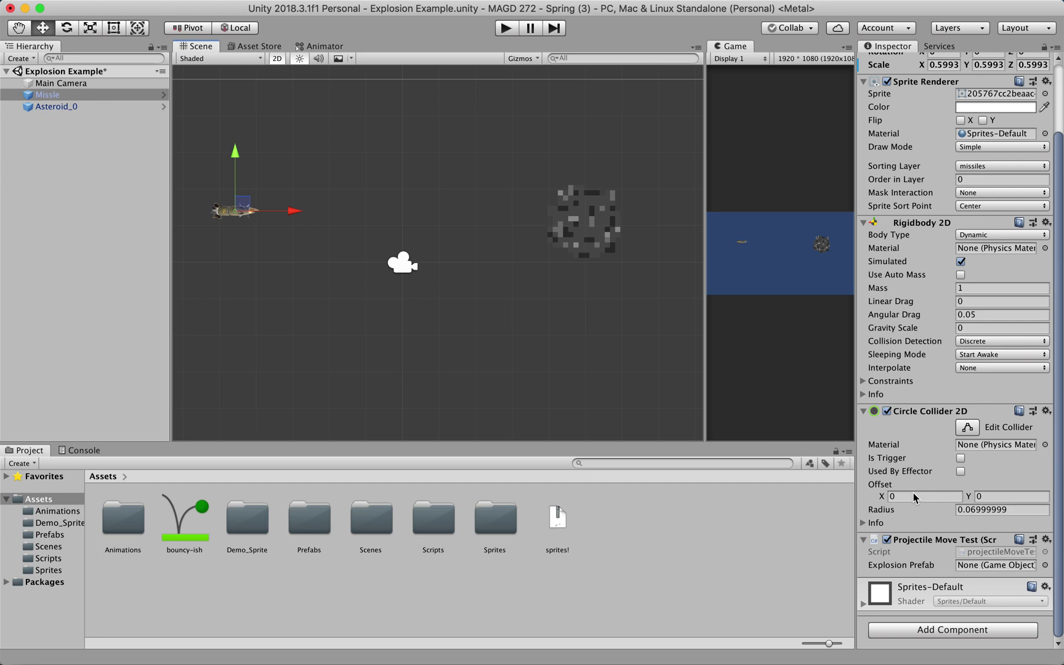
{"action": "double_click", "coordinate": [993, 552]}
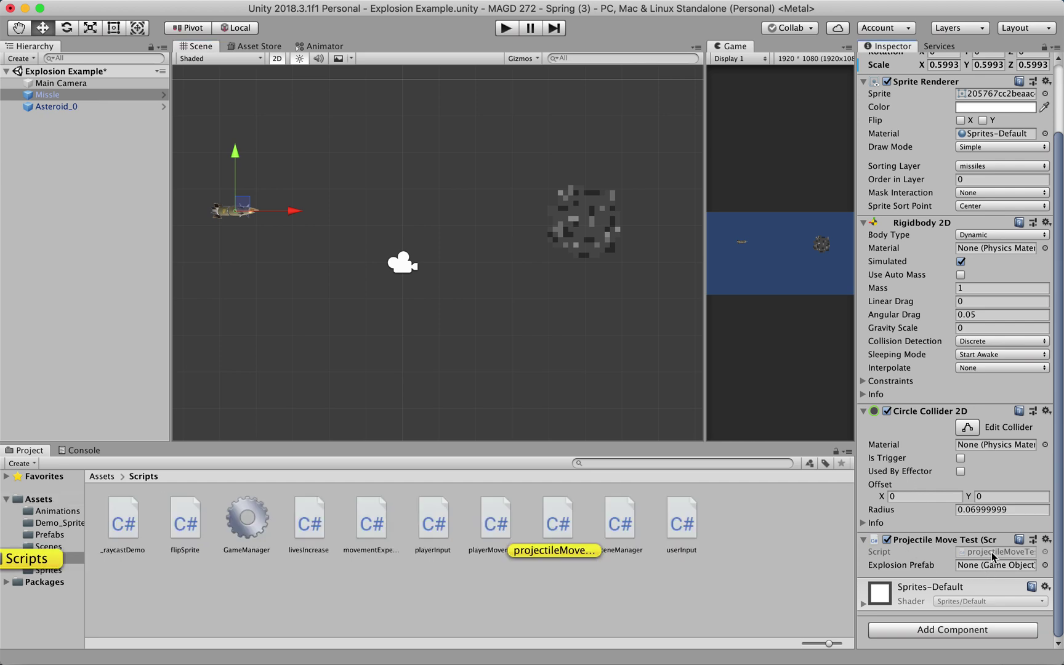
Delete the explosionPrefab field line from projectileMoveTest.cs and save the file.
{"action": "left_click_drag", "start_coordinate": [363, 217], "coordinate": [28, 214]}
{"action": "key", "text": "BackSpace"}
{"action": "key", "text": "BackSpace"}
{"action": "key", "text": "super+s"}
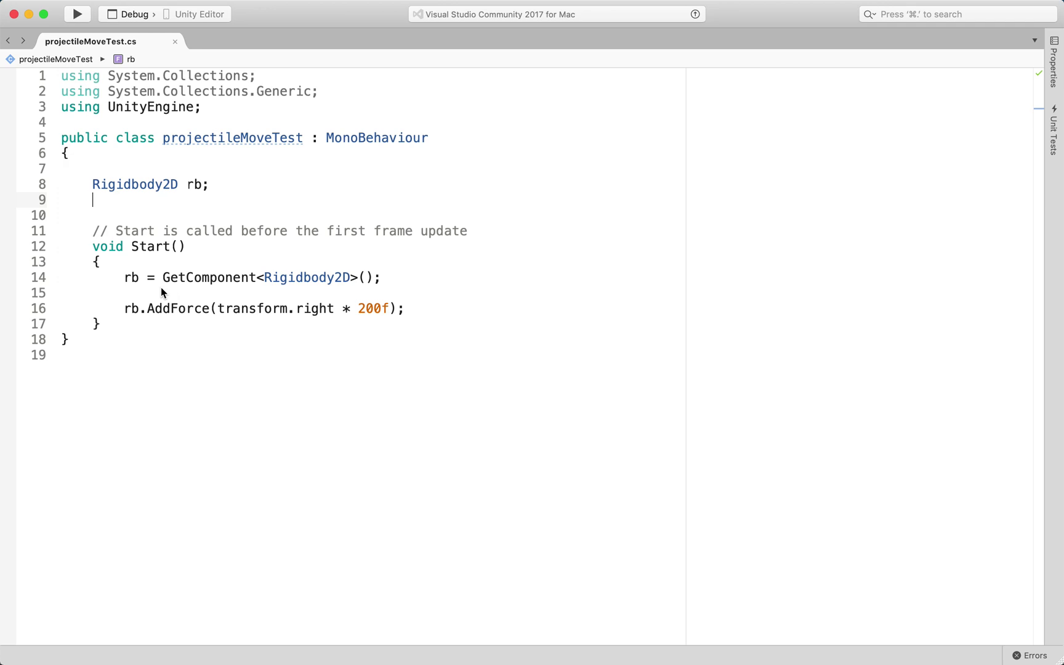
Place the caret at the end of the script and switch back to Unity.
{"action": "mouse_move", "coordinate": [139, 287]}
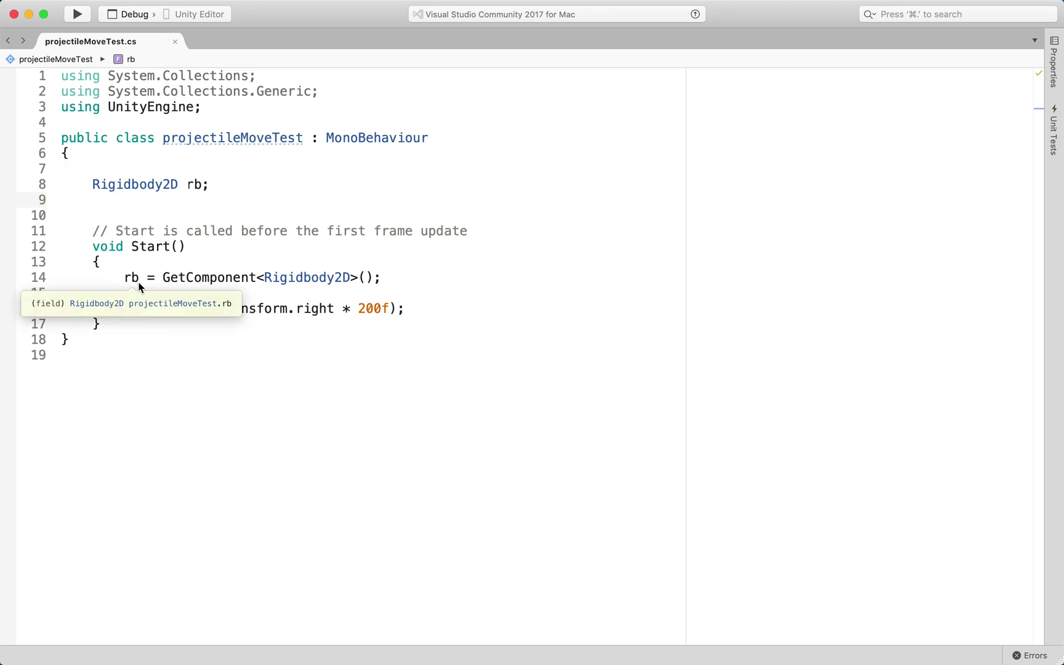
{"action": "left_click", "coordinate": [249, 347]}
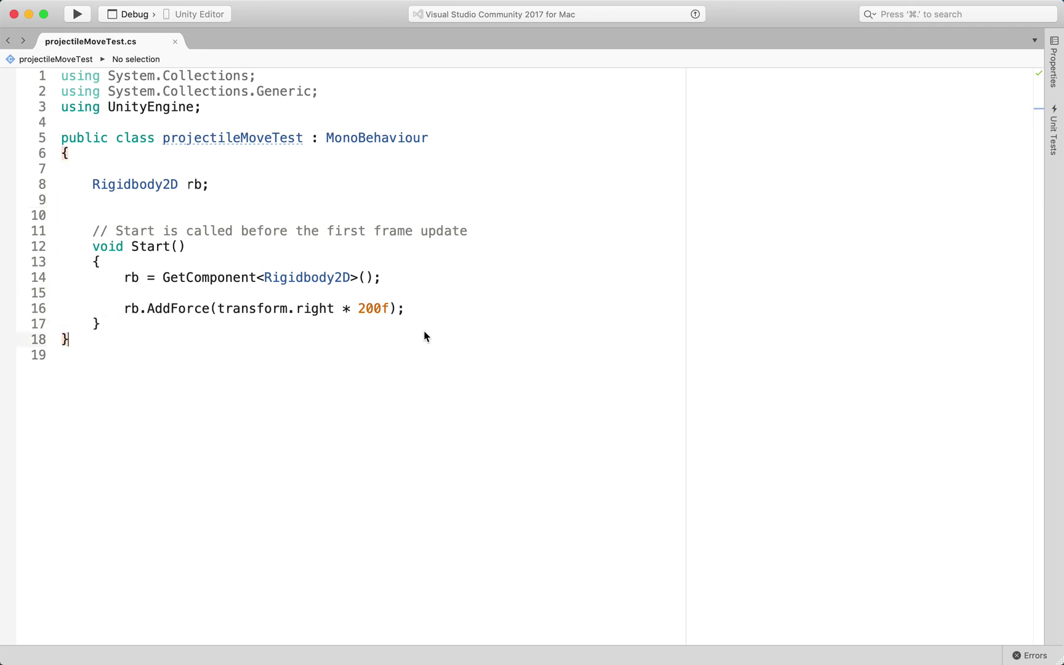
{"action": "mouse_move", "coordinate": [599, 647]}
{"action": "left_click", "coordinate": [854, 646]}
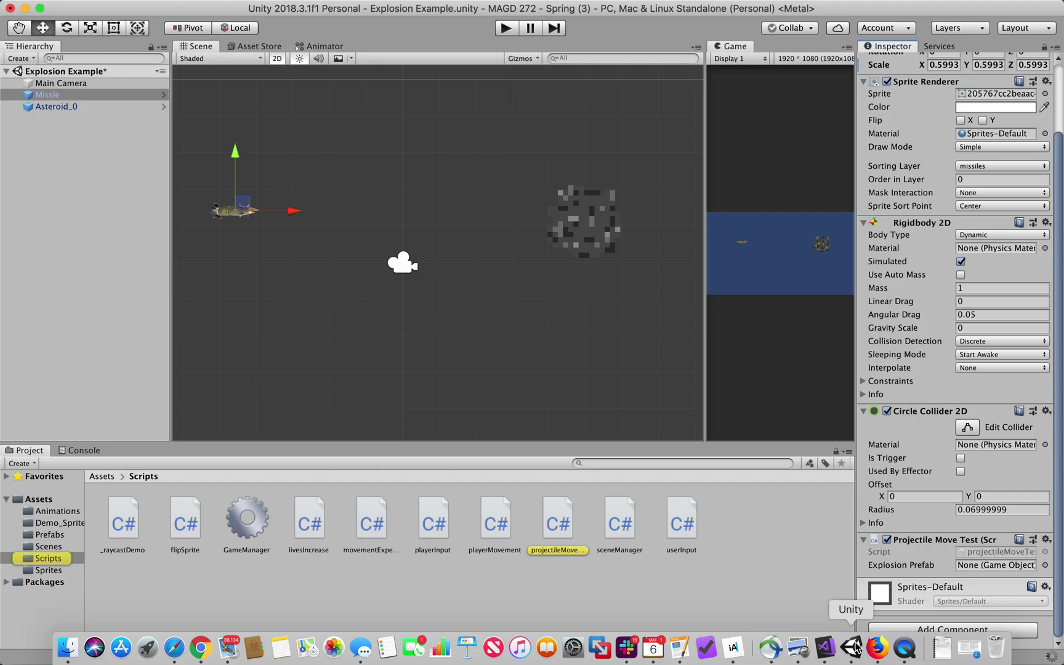
Run the scene to watch the missile fly into the asteroid, then stop playback.
{"action": "left_click", "coordinate": [498, 32]}
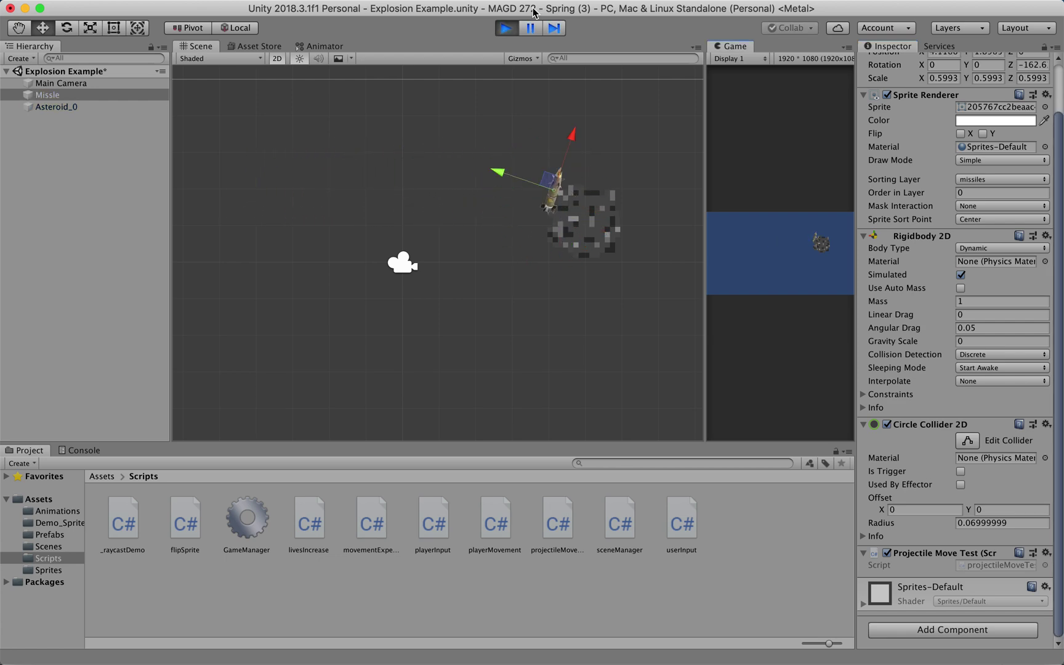
{"action": "left_click", "coordinate": [506, 29]}
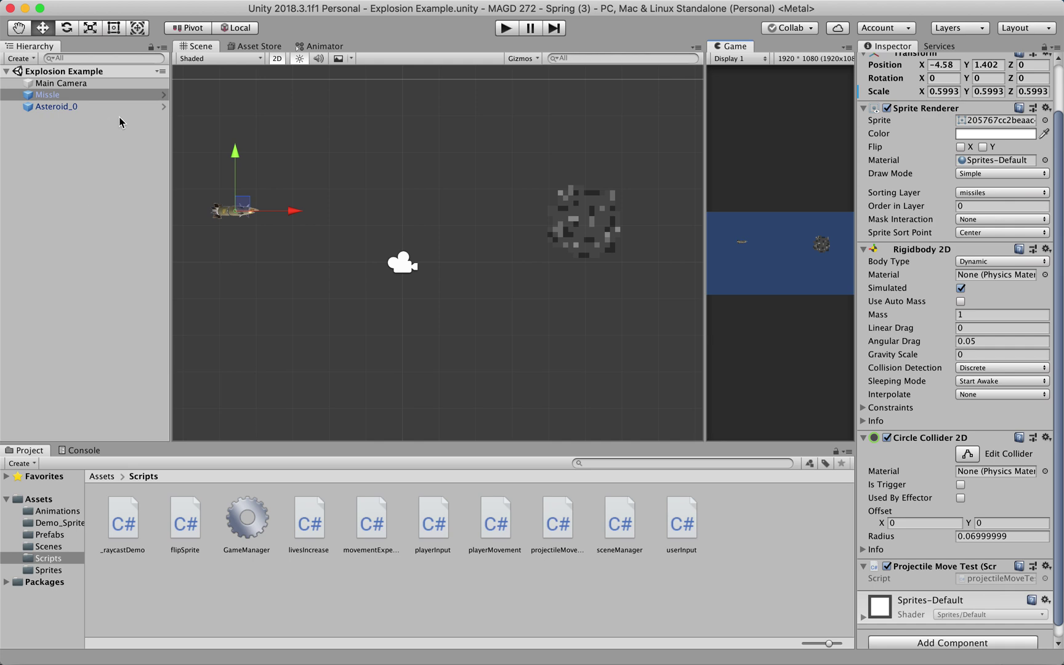
Clear the selection and browse to the Sprites > Demo_Sprite folder in the Project panel.
{"action": "left_click", "coordinate": [79, 152]}
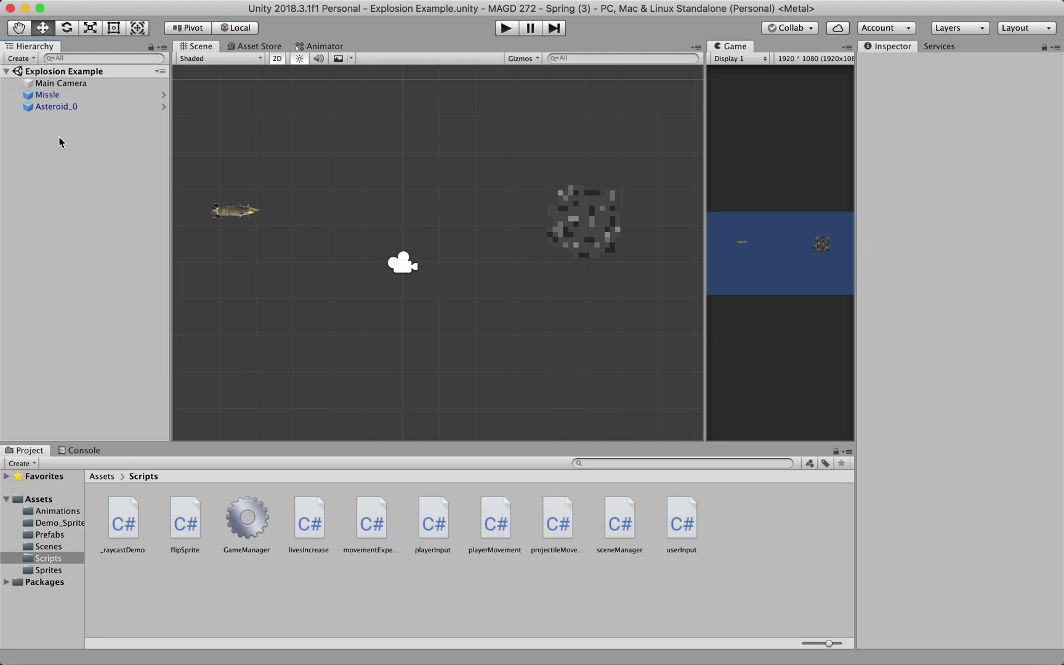
{"action": "left_click", "coordinate": [50, 571]}
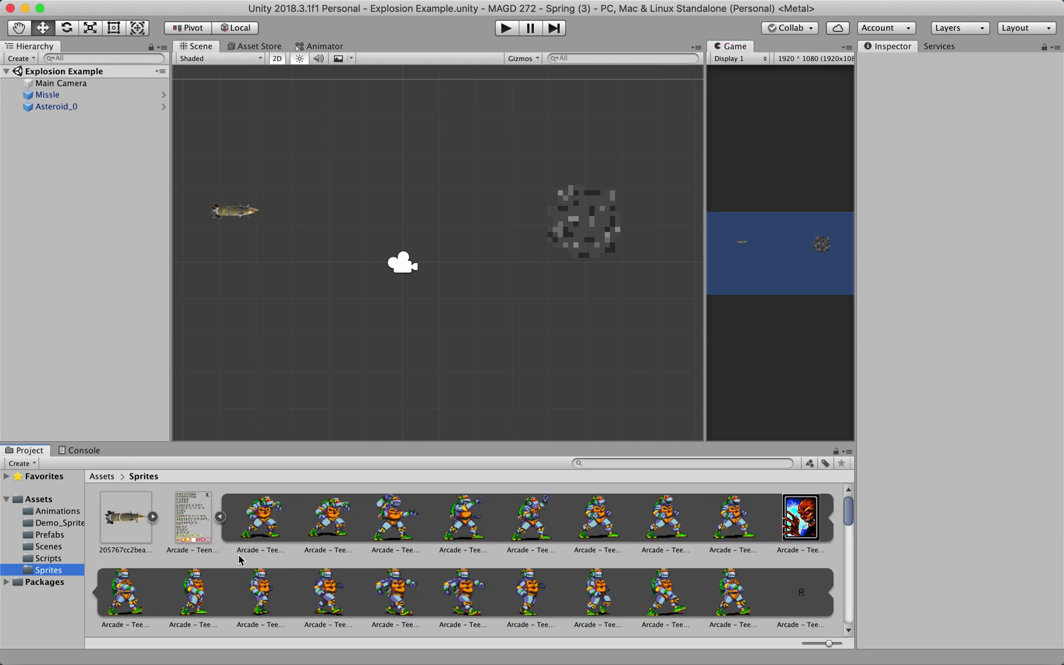
{"action": "scroll", "coordinate": [246, 599], "scroll_direction": "down", "scroll_amount": 5}
{"action": "scroll", "coordinate": [245, 599], "scroll_direction": "up", "scroll_amount": 3}
{"action": "scroll", "coordinate": [241, 599], "scroll_direction": "down", "scroll_amount": 3}
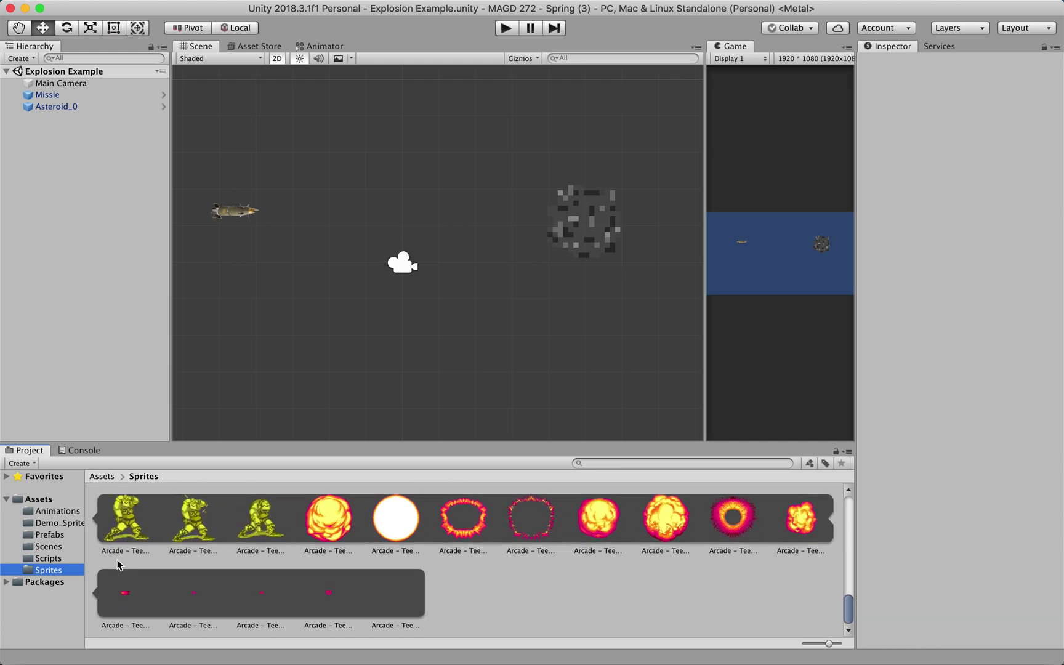
{"action": "left_click", "coordinate": [60, 523]}
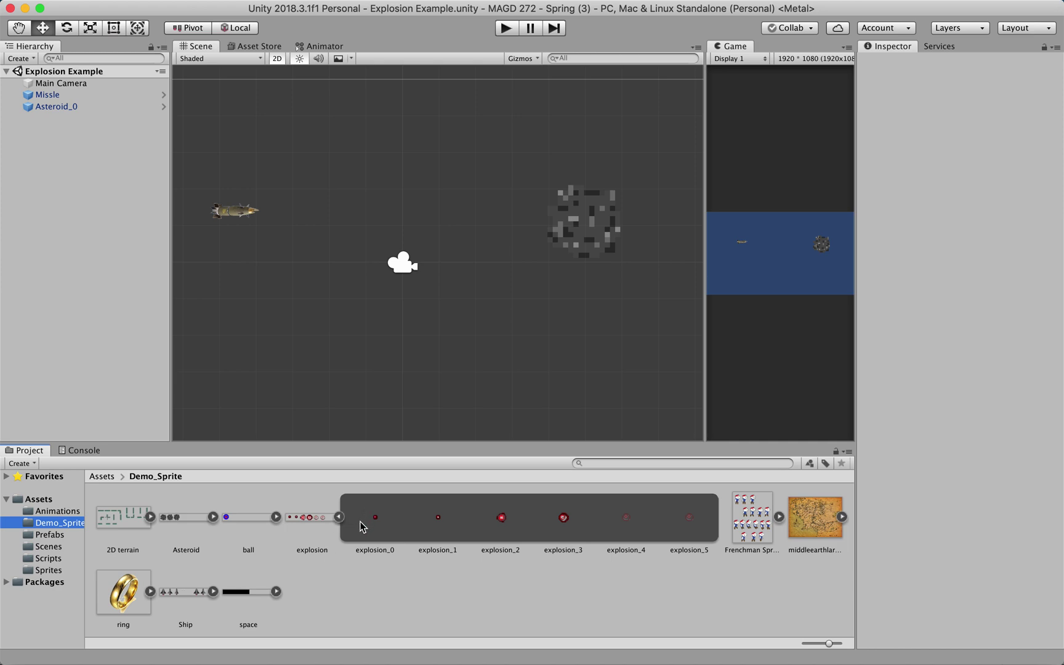
Select the explosion sprite sheet and confirm its Sprite Mode stays Multiple.
{"action": "left_click", "coordinate": [311, 519]}
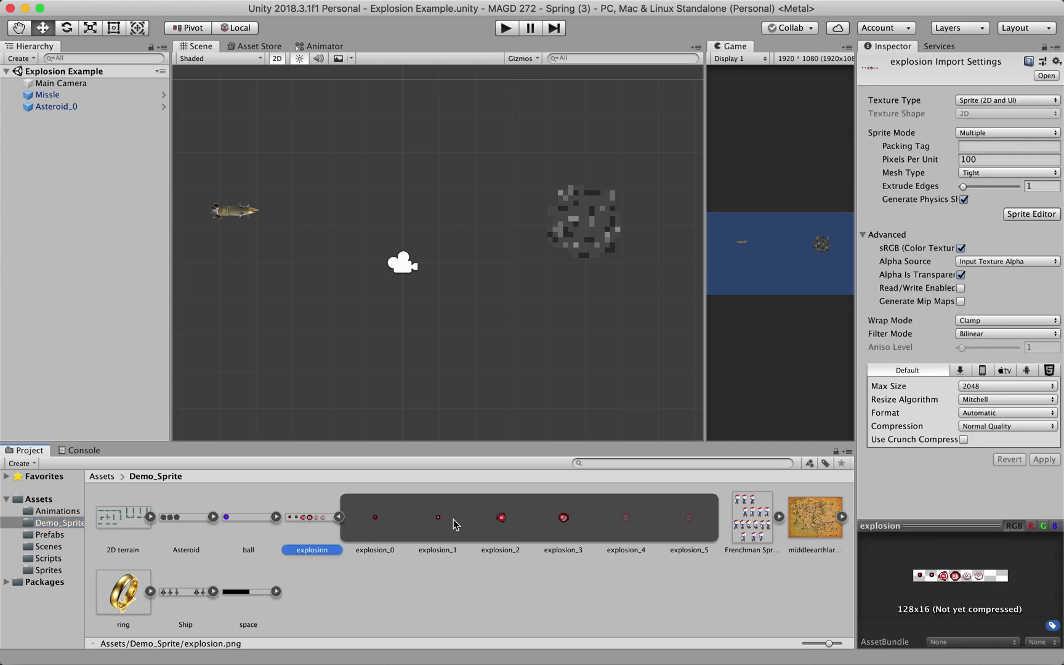
{"action": "left_click", "coordinate": [349, 584]}
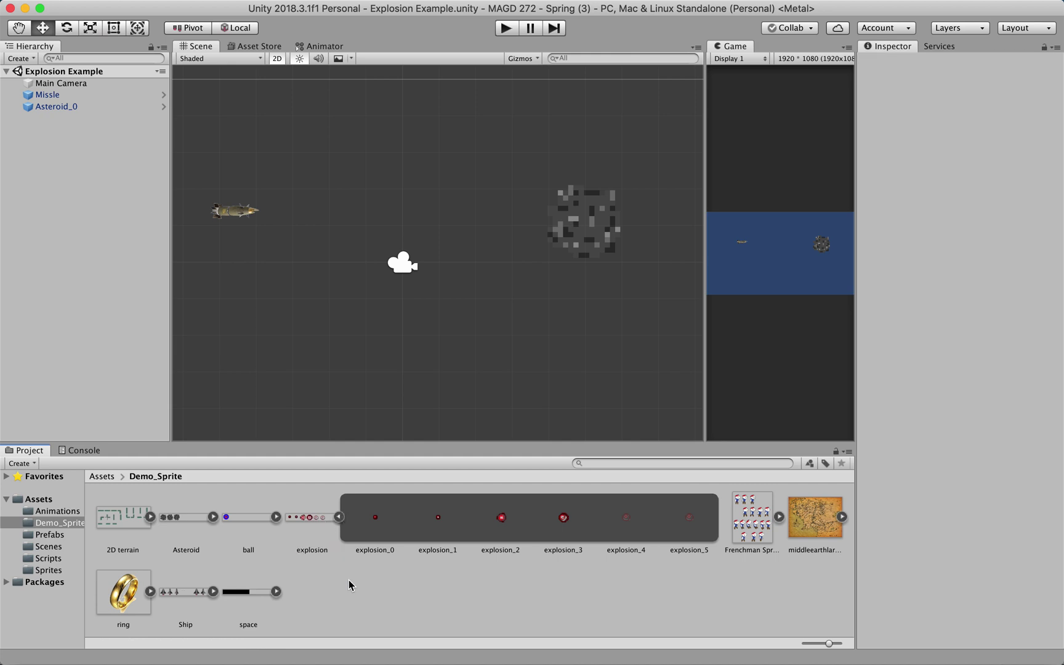
{"action": "left_click", "coordinate": [313, 520]}
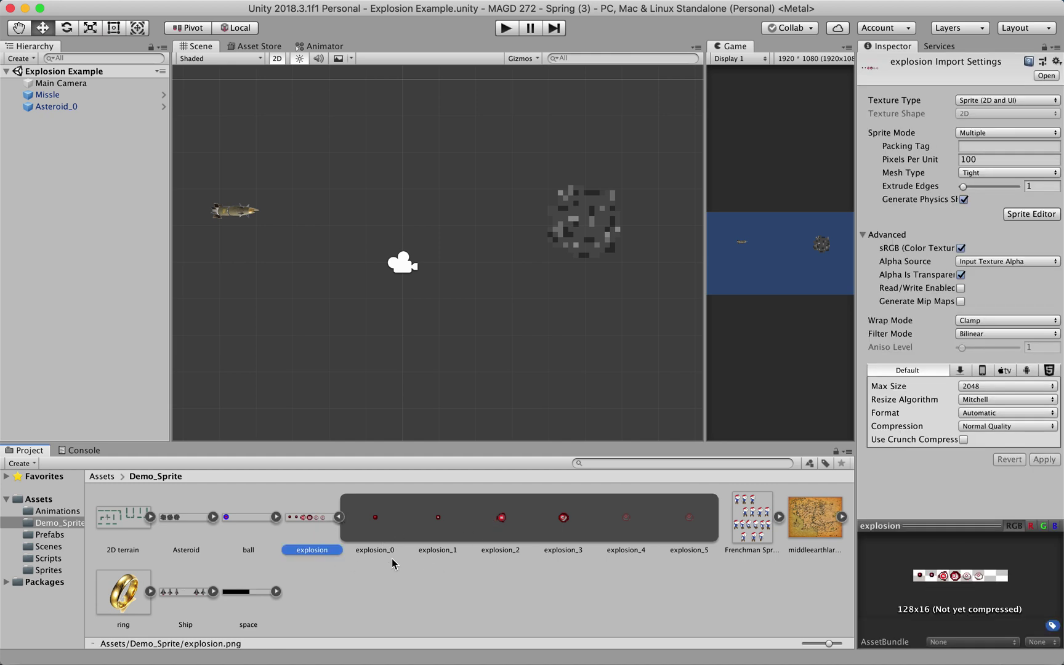
{"action": "left_click", "coordinate": [979, 133]}
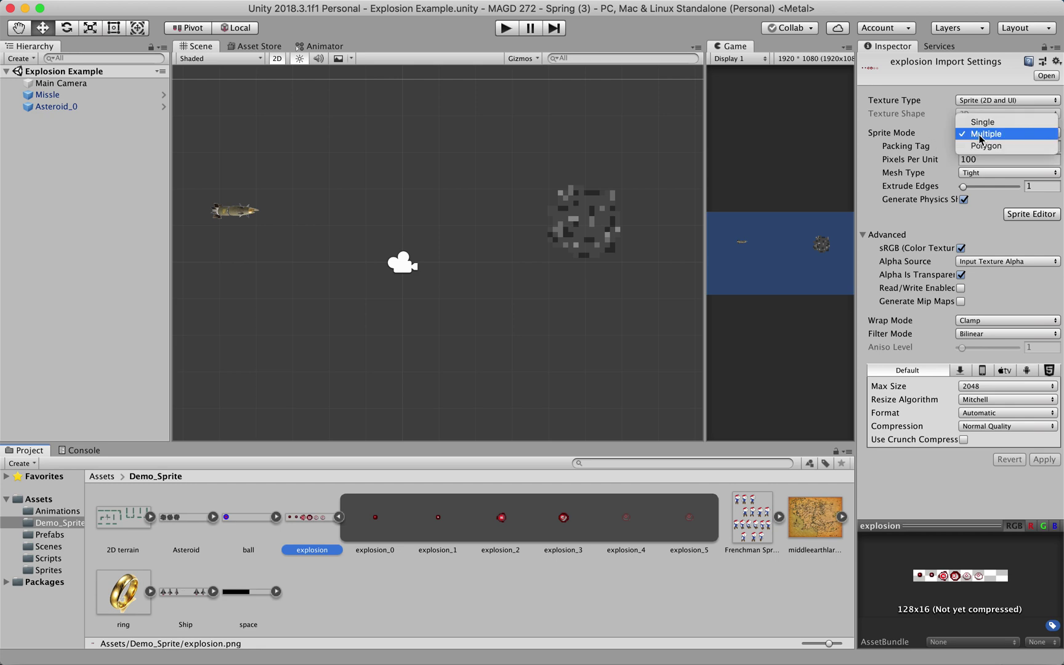
{"action": "left_click", "coordinate": [981, 134]}
{"action": "left_click", "coordinate": [1031, 214]}
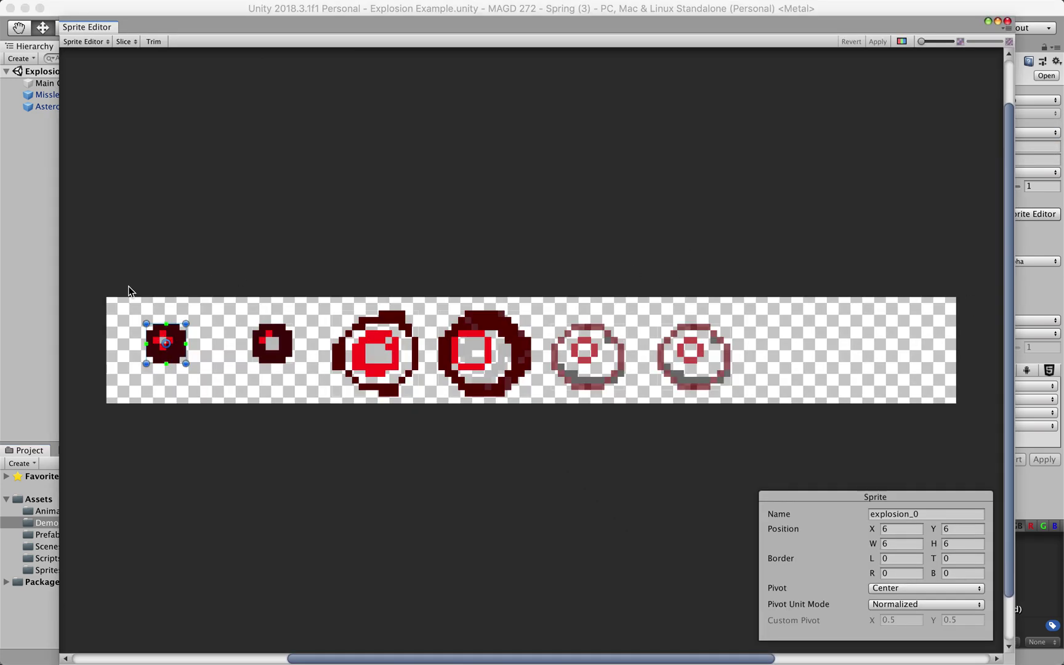
{"action": "left_click", "coordinate": [902, 41]}
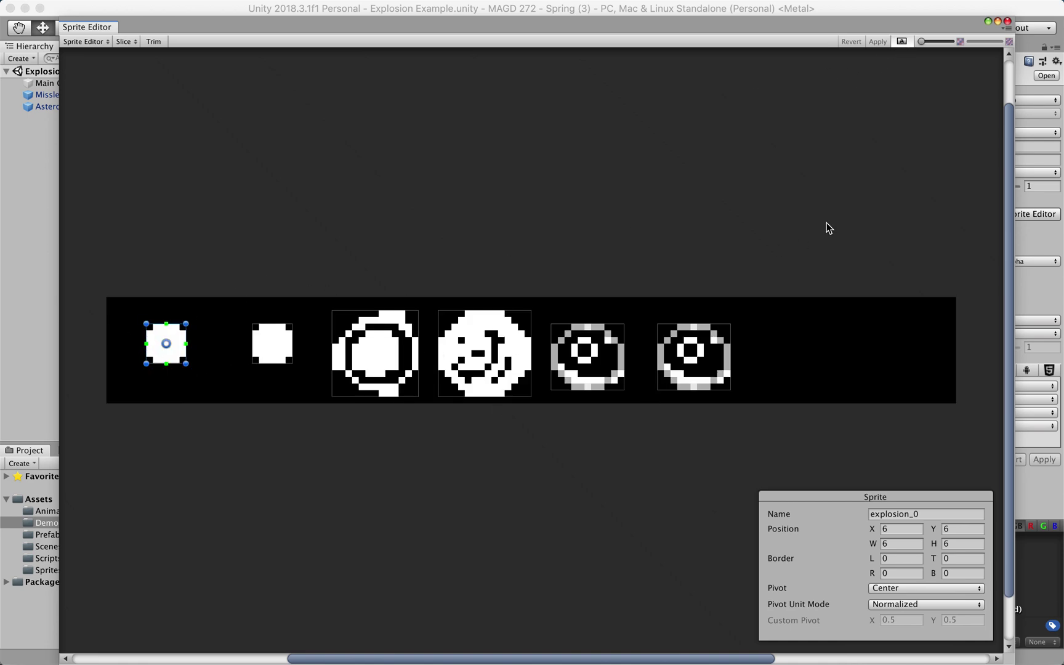
{"action": "left_click", "coordinate": [901, 41]}
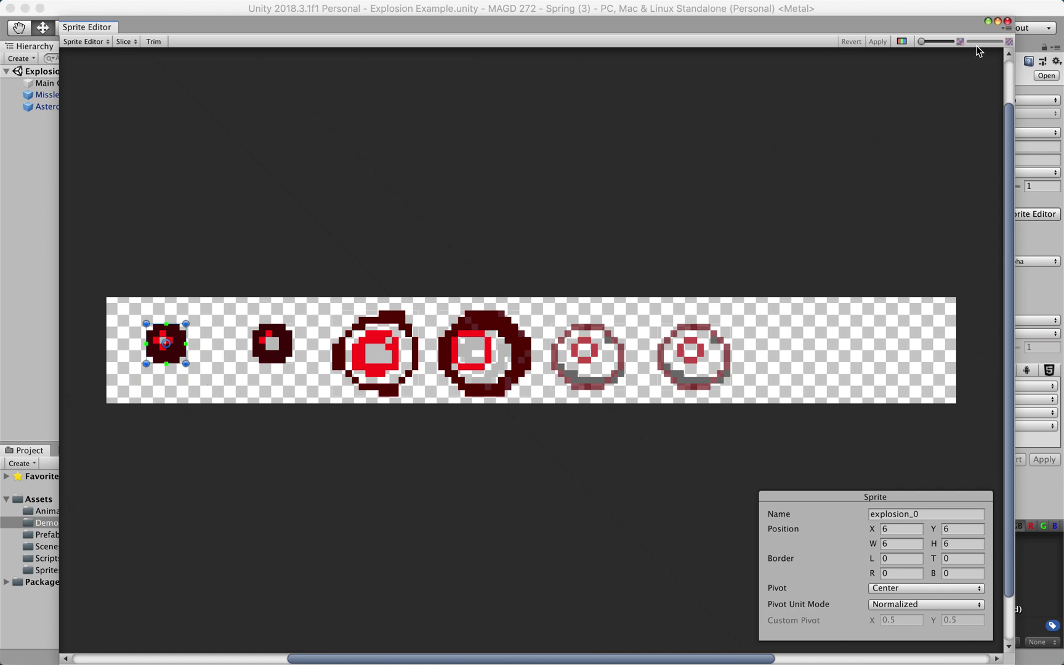
{"action": "left_click", "coordinate": [1007, 21]}
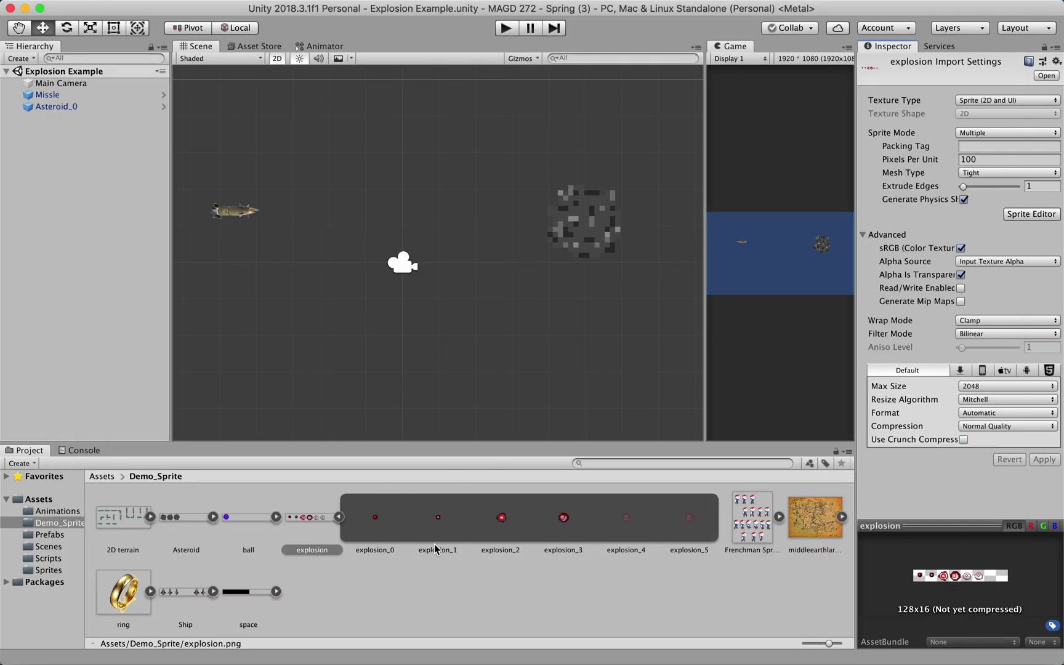
Drag the explosion_0 frame into the scene to create an explosion object.
{"action": "left_click", "coordinate": [425, 594]}
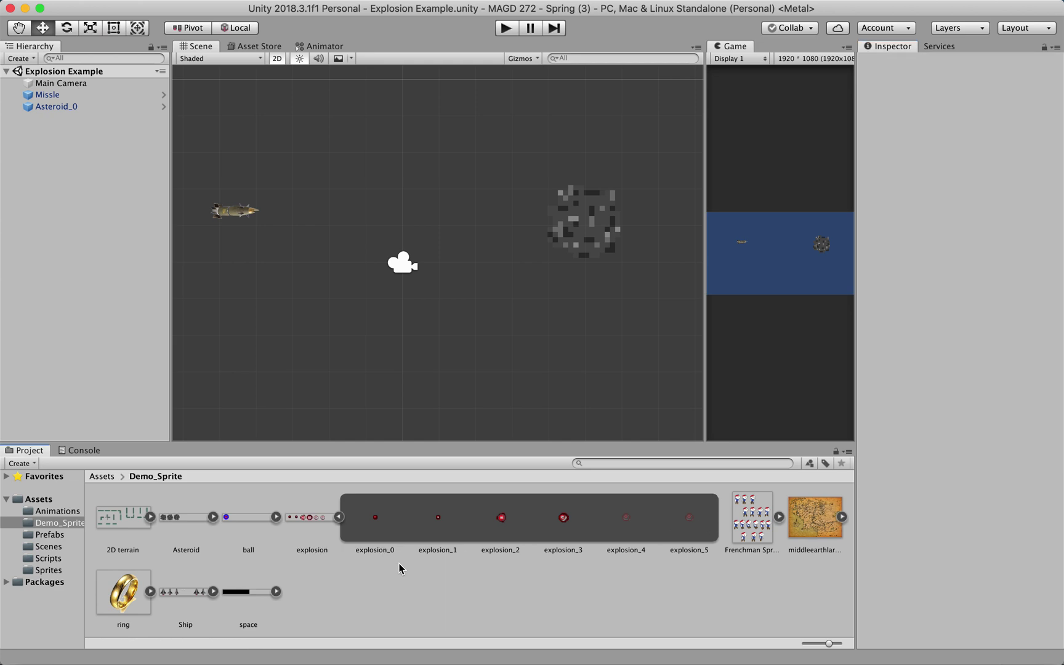
{"action": "left_click_drag", "start_coordinate": [375, 519], "coordinate": [295, 303]}
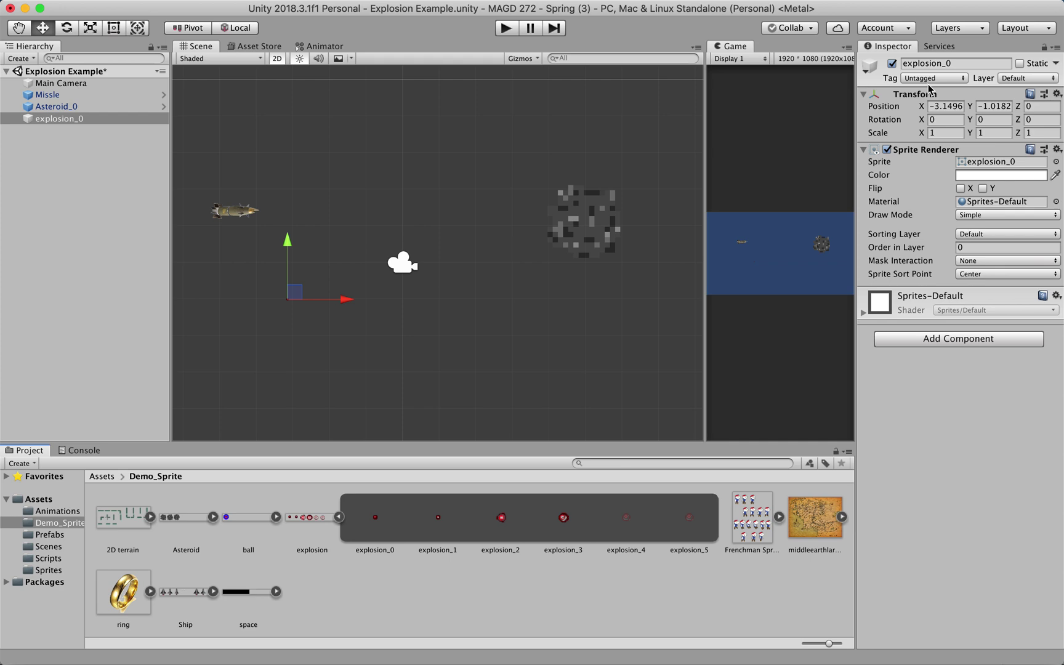
{"action": "left_click", "coordinate": [953, 64]}
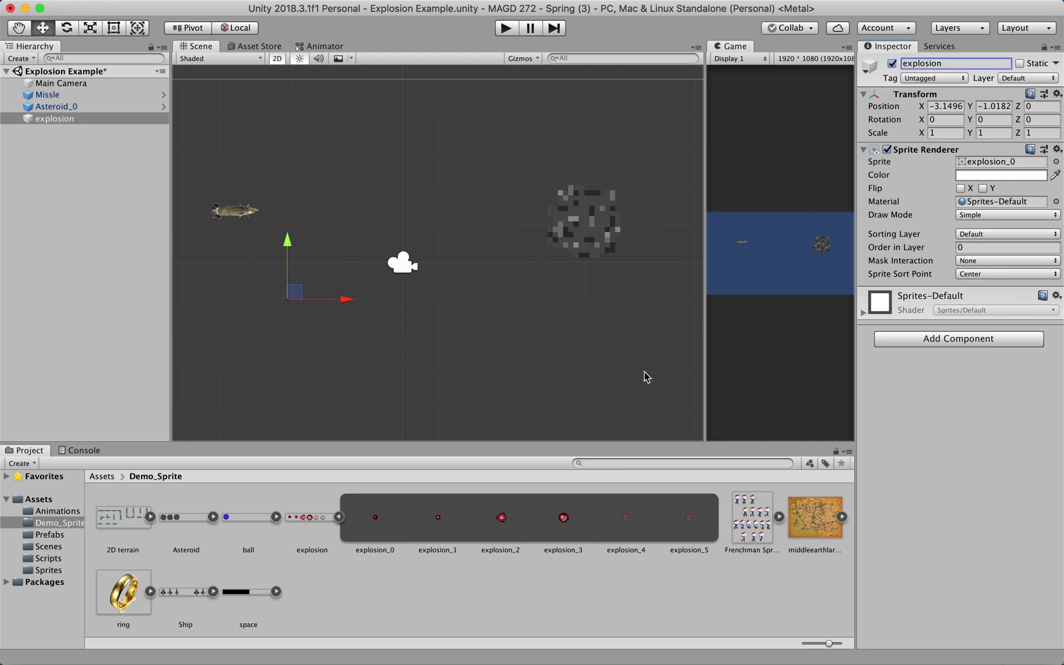
{"action": "key", "text": "t"}
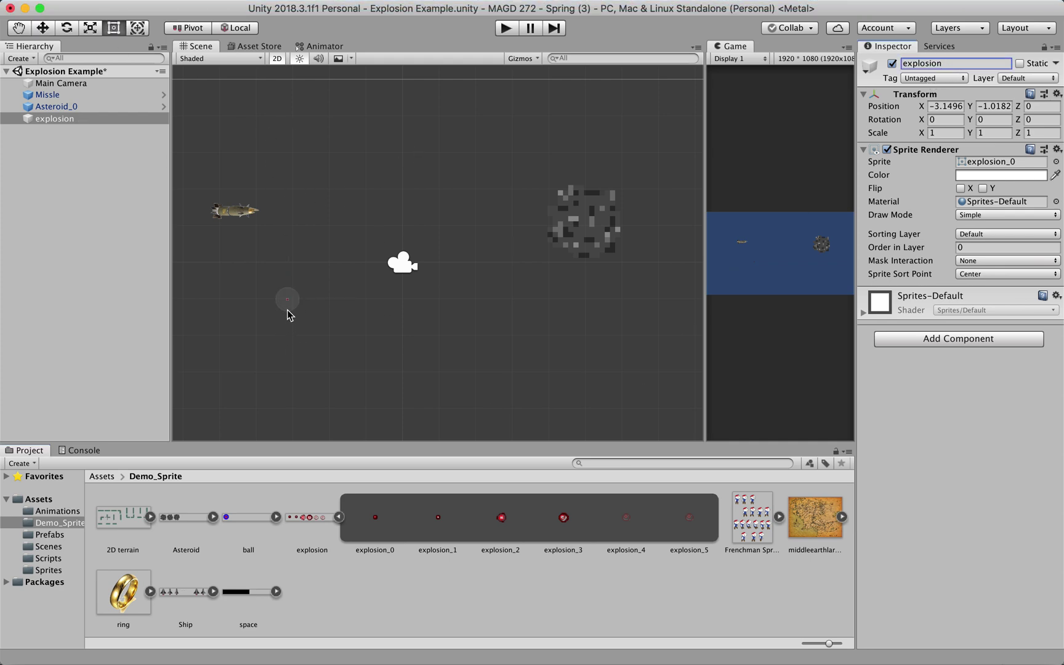
{"action": "left_click", "coordinate": [287, 307]}
Frame the explosion object and scale its sprite up to about 17.9.
{"action": "double_click", "coordinate": [105, 119]}
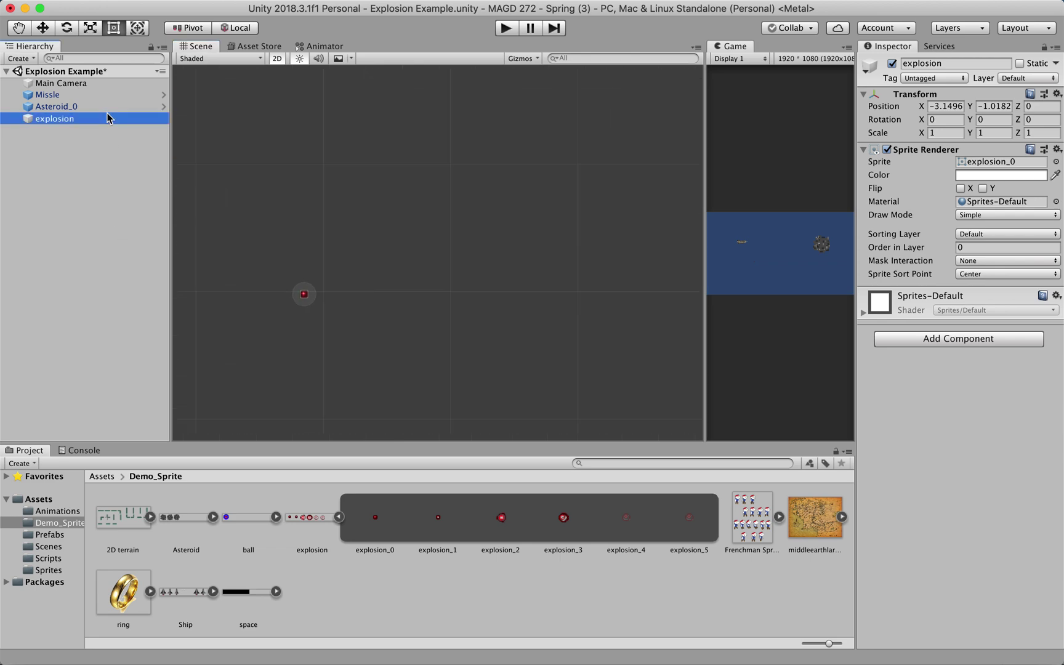
{"action": "left_click_drag", "start_coordinate": [460, 273], "coordinate": [605, 356]}
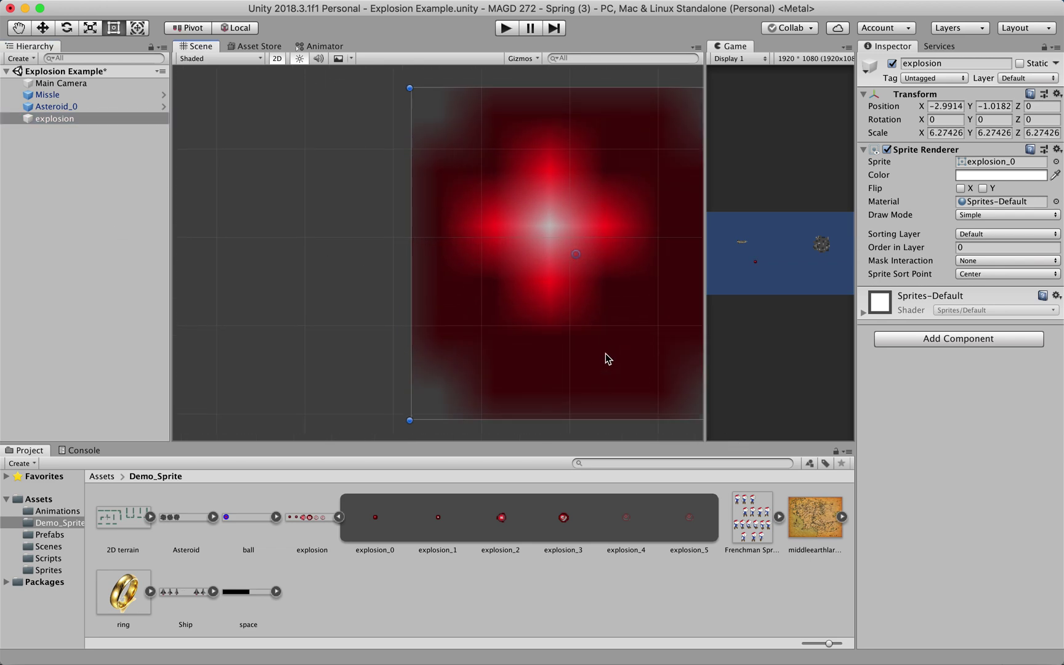
{"action": "scroll", "coordinate": [659, 303], "scroll_direction": "down", "scroll_amount": 8}
{"action": "scroll", "coordinate": [659, 303], "scroll_direction": "down", "scroll_amount": 4}
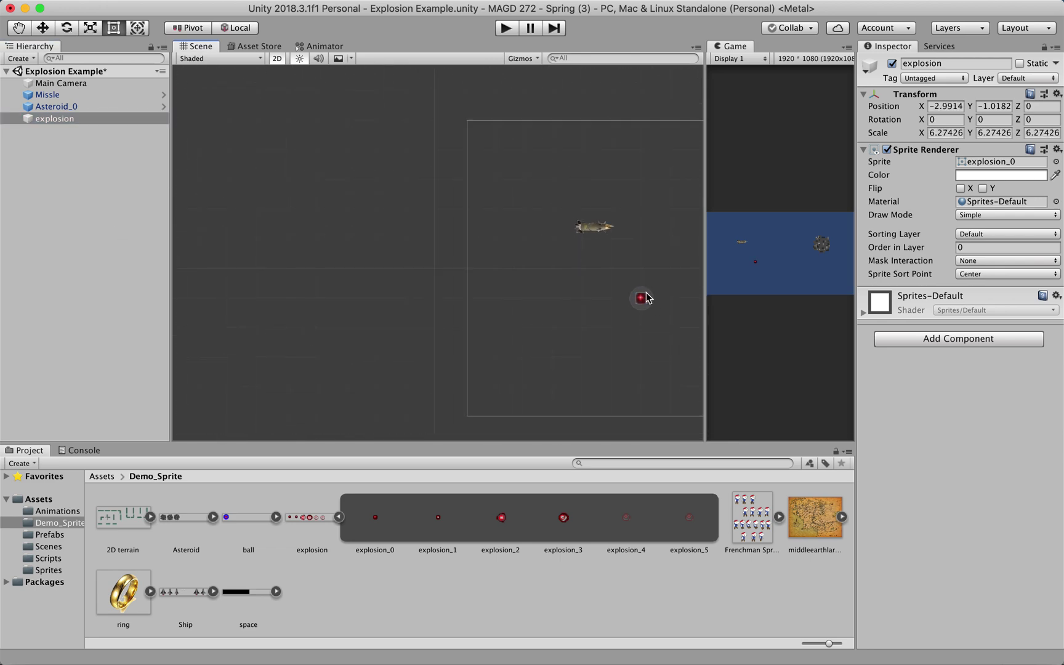
{"action": "left_click", "coordinate": [634, 294]}
{"action": "left_click", "coordinate": [634, 295]}
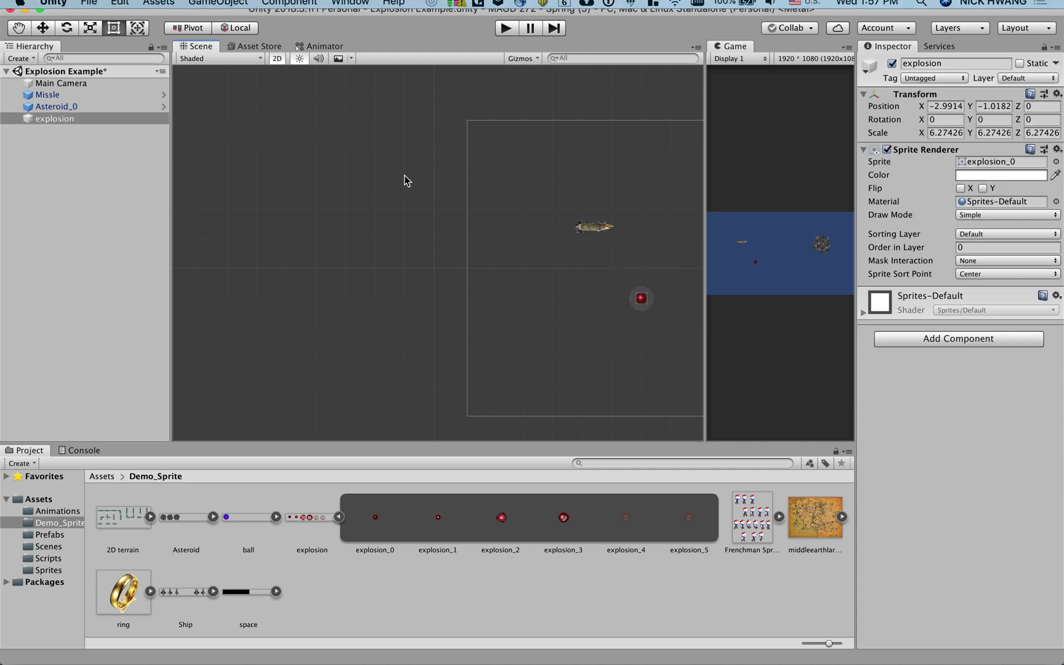
{"action": "key", "text": "f"}
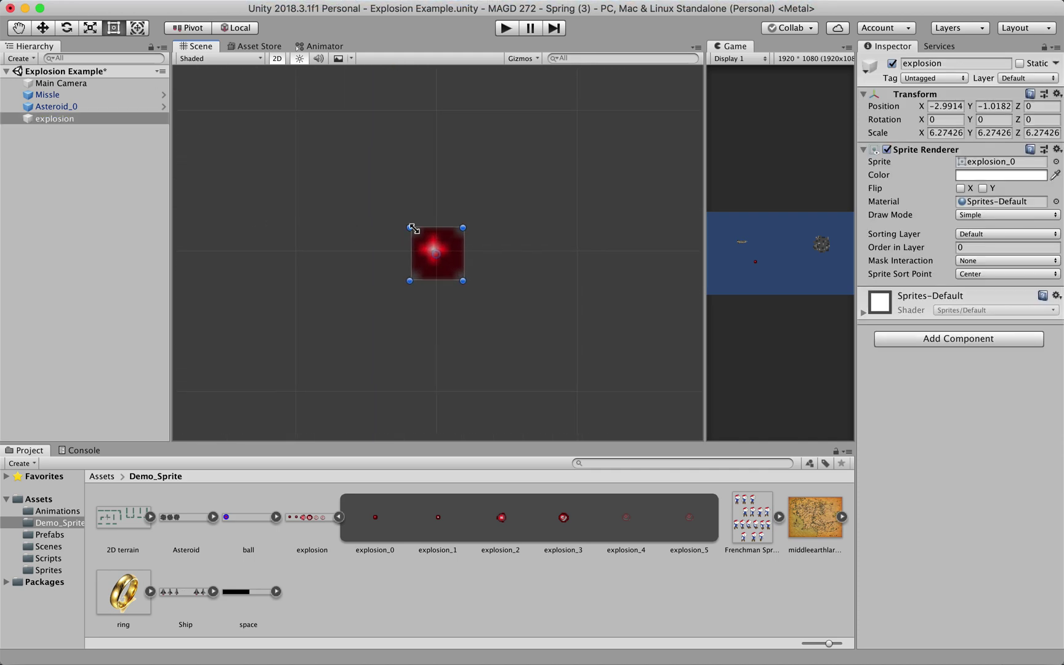
{"action": "left_click_drag", "start_coordinate": [468, 220], "coordinate": [538, 163], "text": "shift"}
{"action": "scroll", "coordinate": [577, 249], "scroll_direction": "down", "scroll_amount": 3}
{"action": "scroll", "coordinate": [585, 249], "scroll_direction": "down", "scroll_amount": 2}
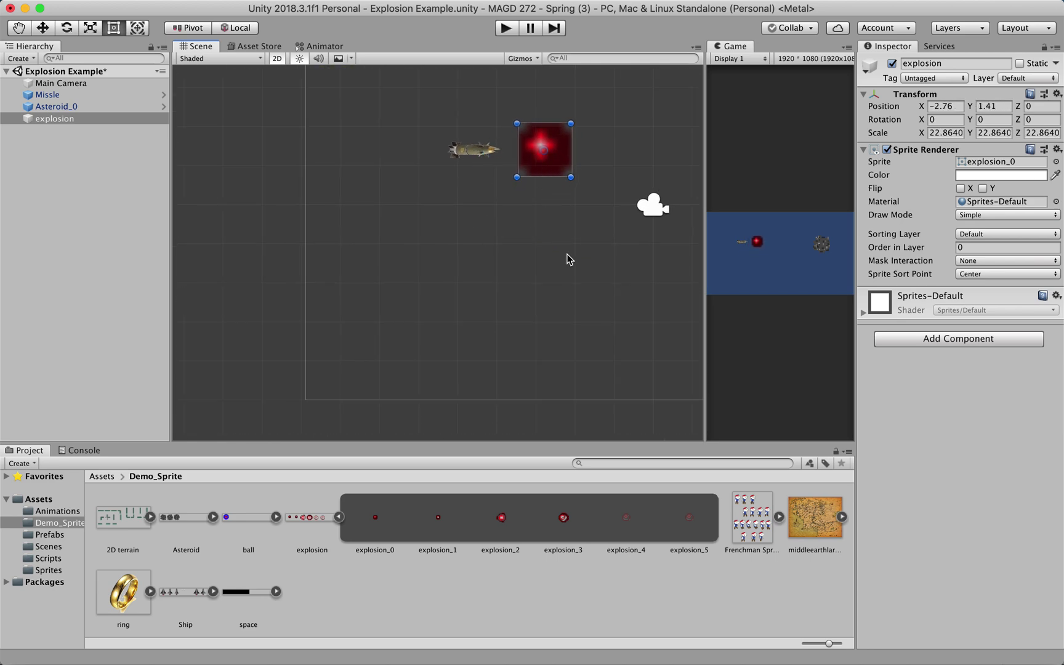
Scale the explosion to about 43 and move it between the missile and the asteroid.
{"action": "key", "text": "q"}
{"action": "left_click_drag", "start_coordinate": [582, 254], "coordinate": [380, 325]}
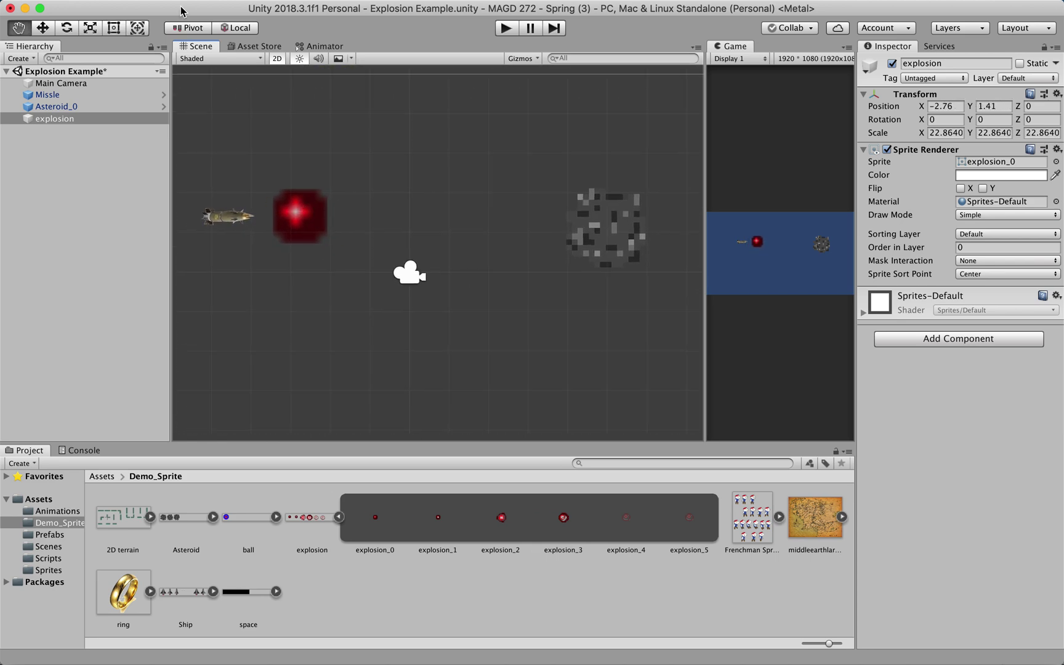
{"action": "left_click", "coordinate": [113, 27]}
{"action": "left_click_drag", "start_coordinate": [325, 190], "coordinate": [377, 137]}
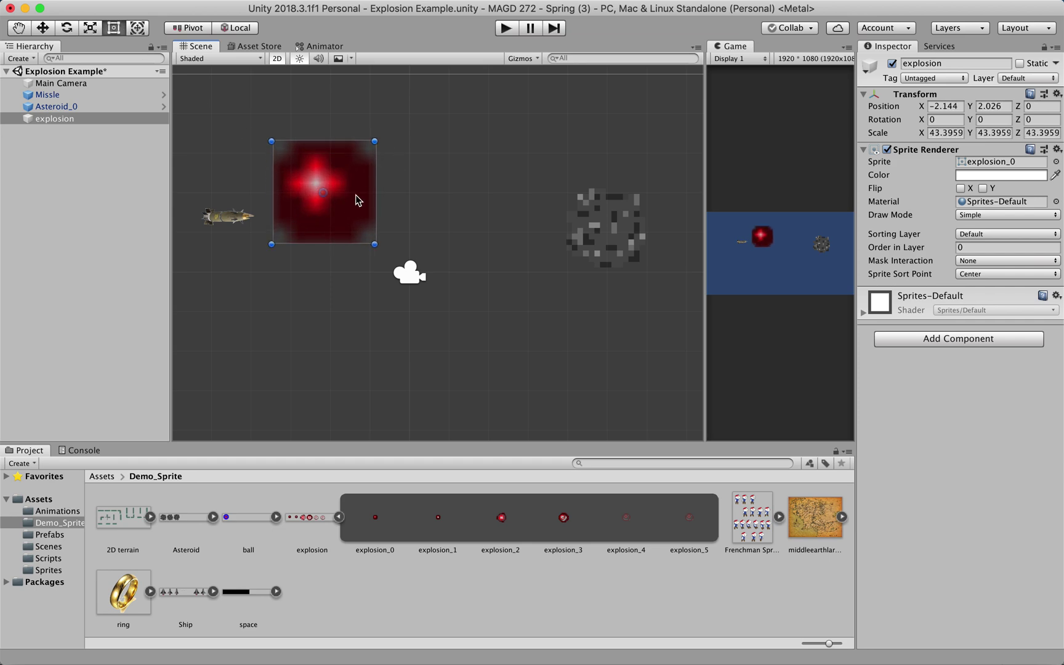
{"action": "left_click_drag", "start_coordinate": [356, 202], "coordinate": [512, 248]}
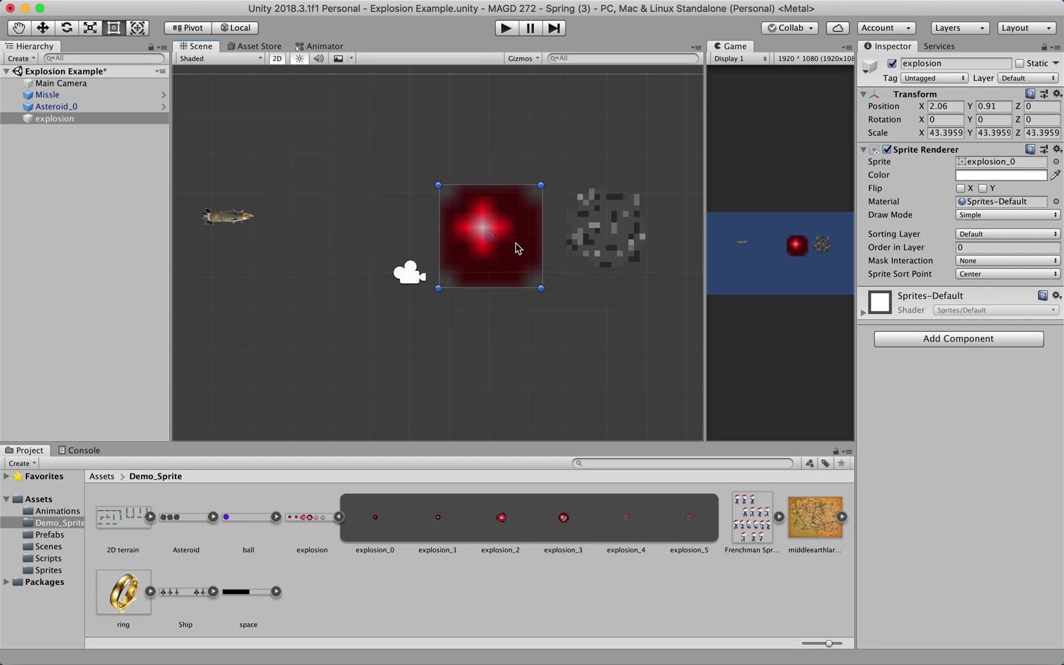
{"action": "left_click", "coordinate": [536, 314]}
{"action": "left_click", "coordinate": [509, 243]}
{"action": "left_click_drag", "start_coordinate": [509, 243], "coordinate": [477, 230]}
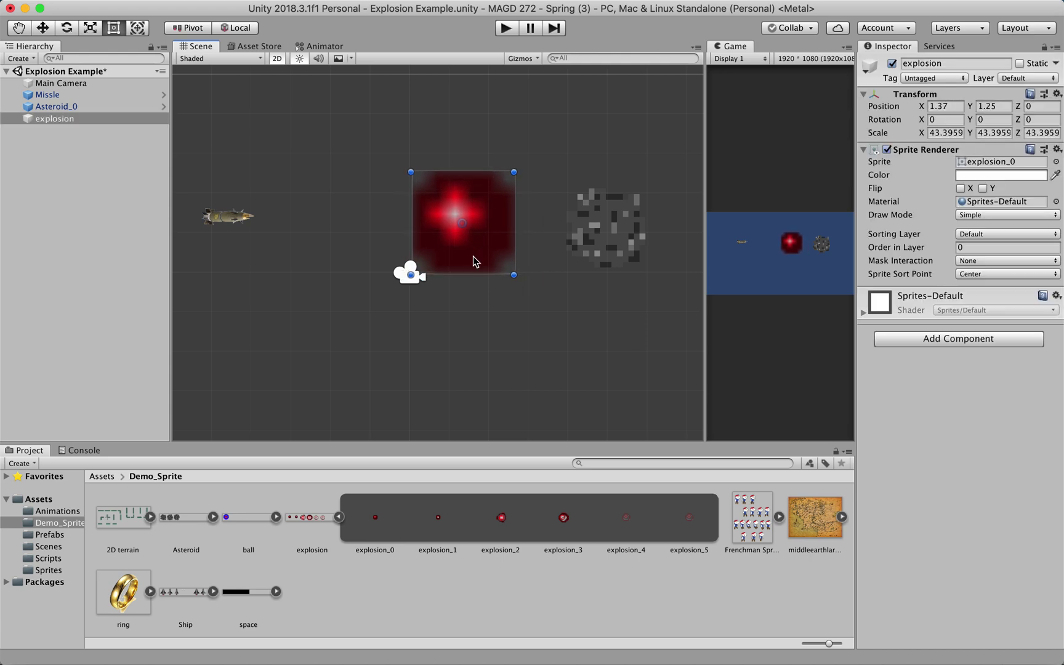
Open the Animation window and start a new clip saved in Assets/Animations.
{"action": "left_click", "coordinate": [348, 8]}
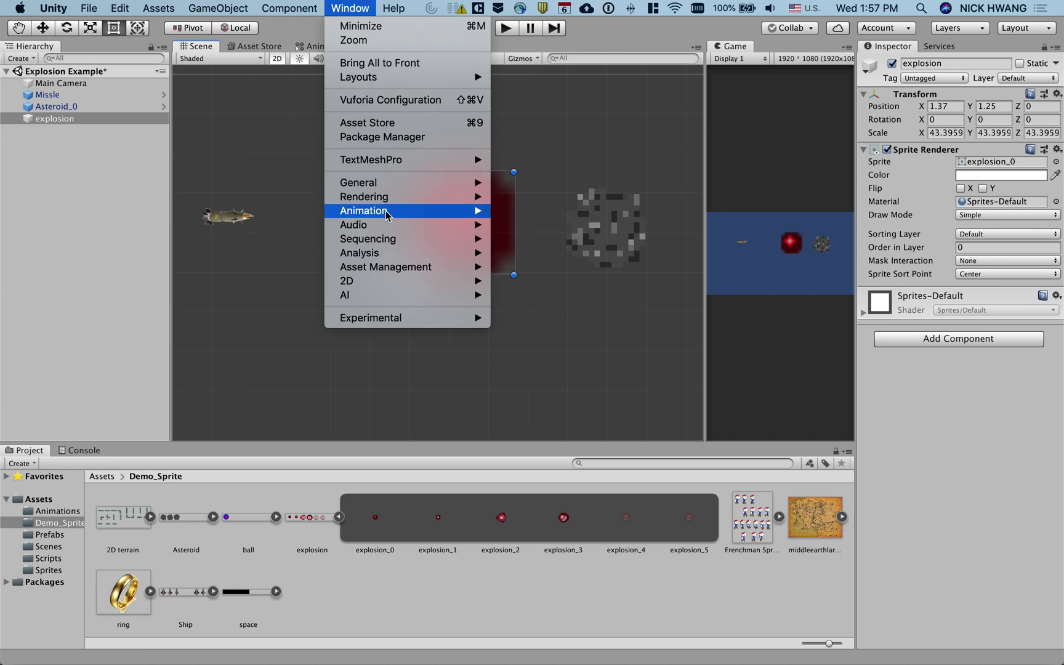
{"action": "mouse_move", "coordinate": [387, 215]}
{"action": "left_click", "coordinate": [547, 215]}
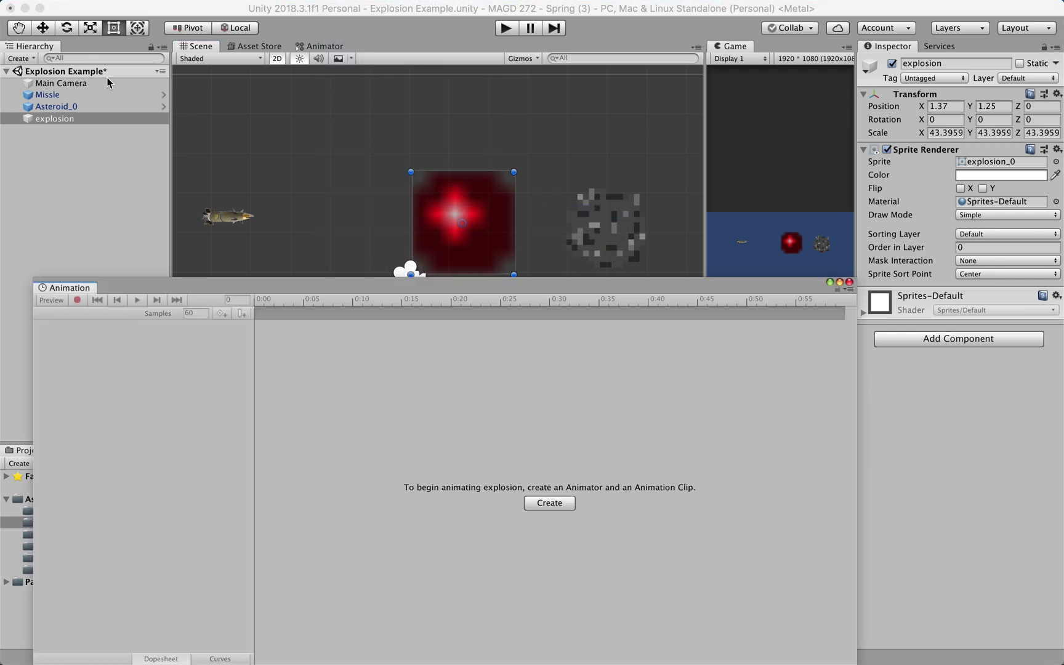
{"action": "left_click", "coordinate": [560, 504]}
{"action": "key", "text": "BackSpace"}
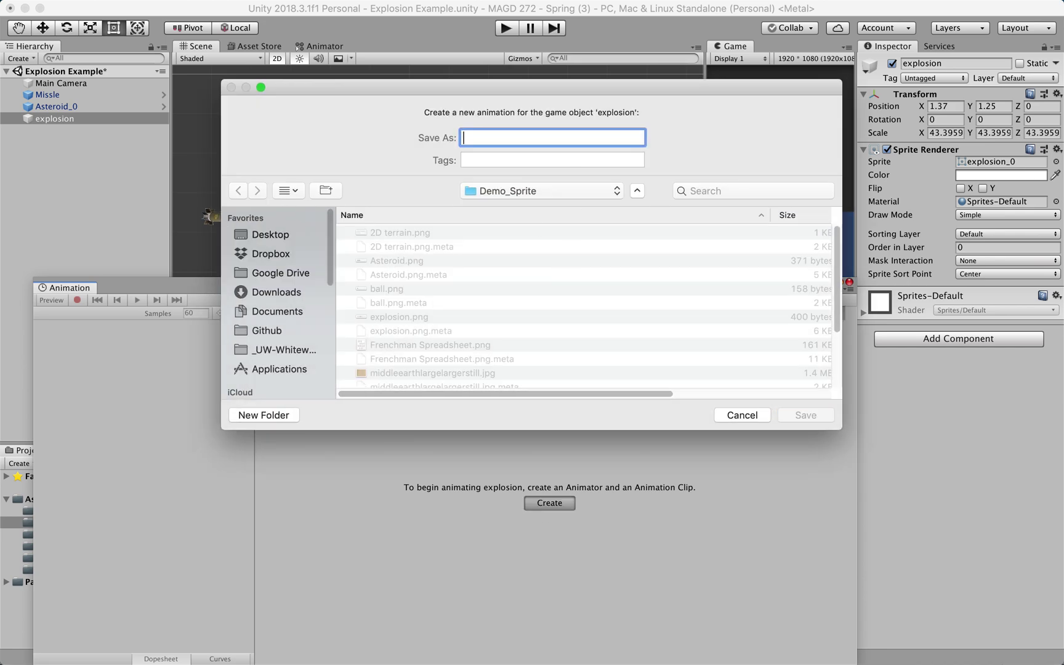
{"action": "left_click", "coordinate": [543, 191]}
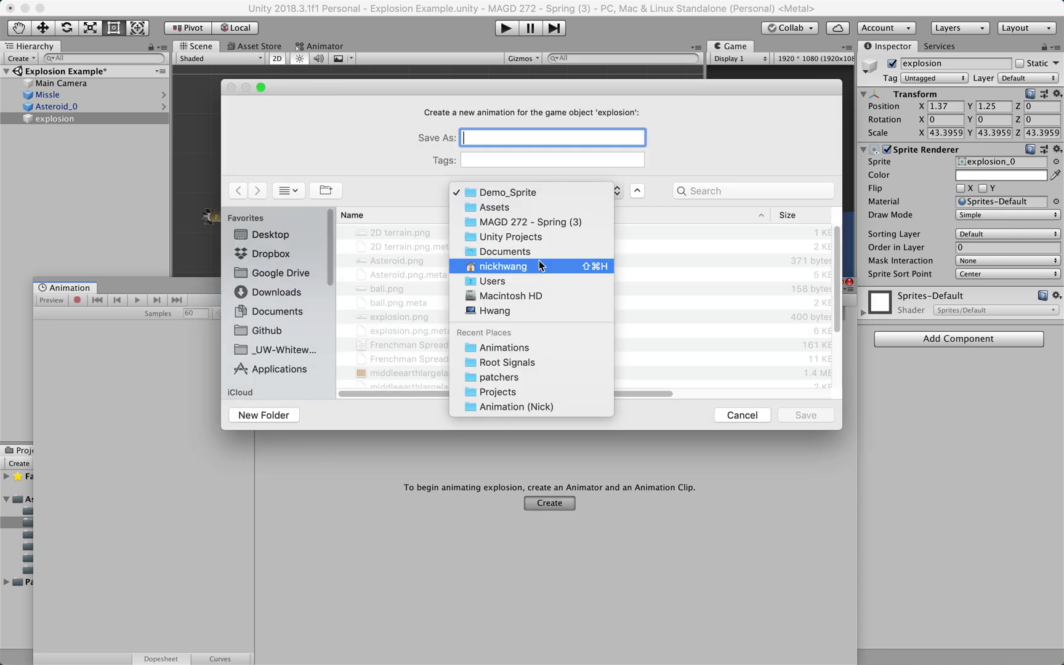
{"action": "left_click", "coordinate": [543, 208]}
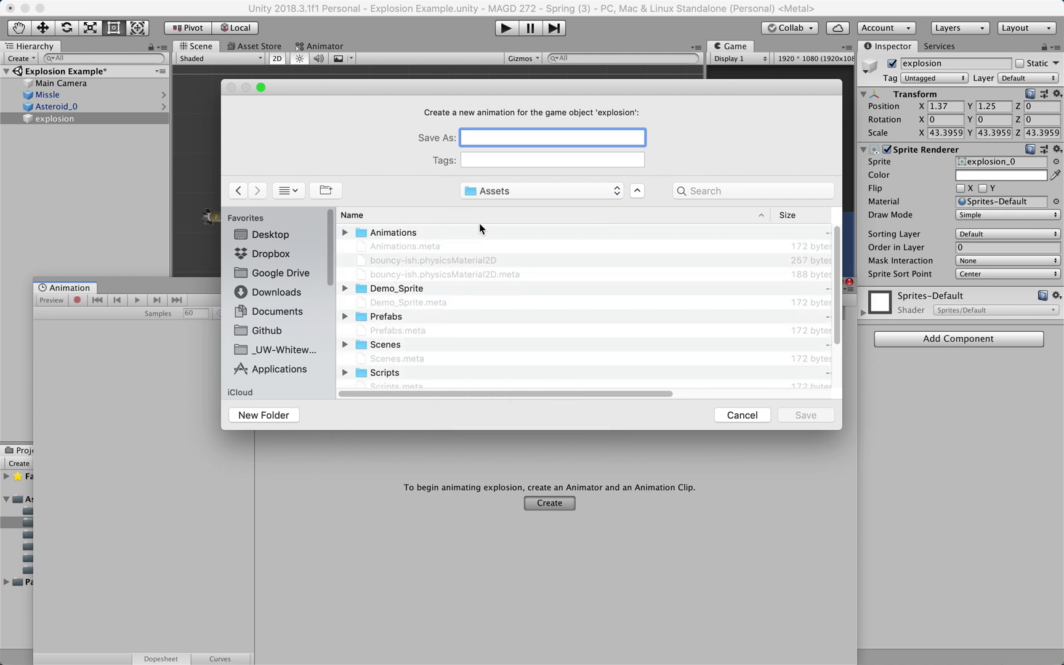
{"action": "double_click", "coordinate": [421, 236]}
Name the clip missileExplosion instead of the existing explosion and save it.
{"action": "left_click", "coordinate": [511, 139]}
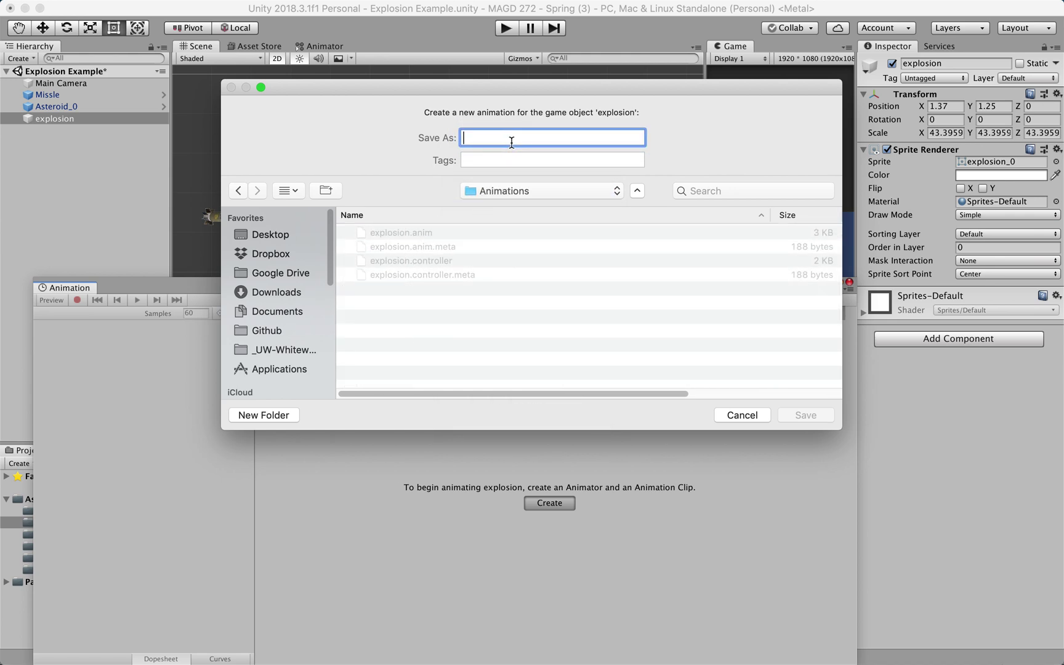
{"action": "type", "text": "ex"}
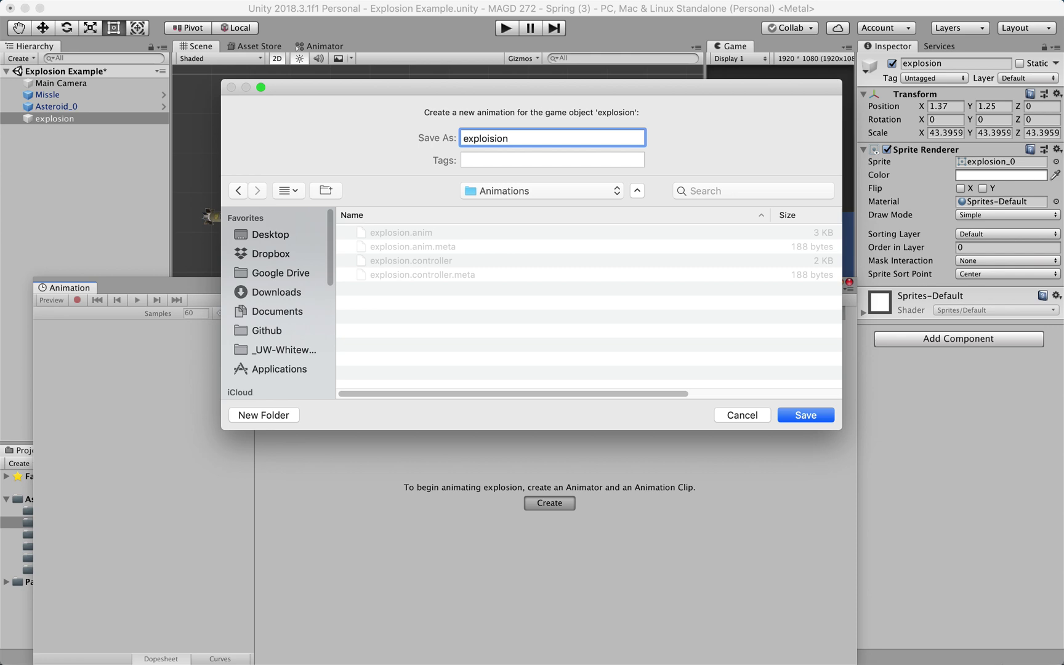
{"action": "type", "text": "plosion"}
{"action": "key", "text": "Return"}
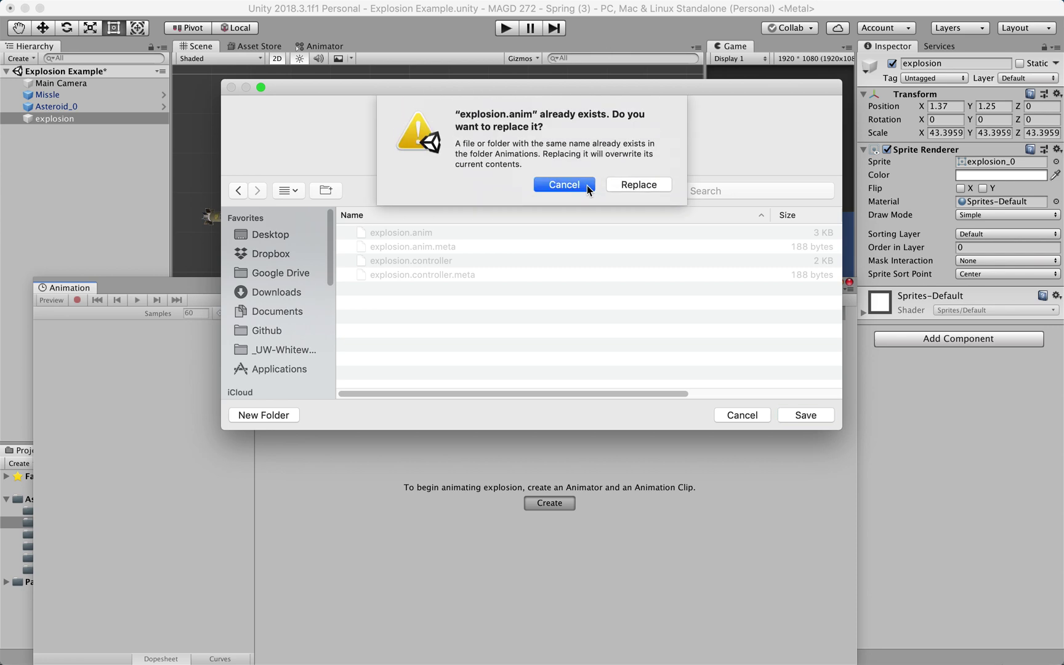
{"action": "left_click", "coordinate": [563, 185]}
{"action": "key", "text": "Right"}
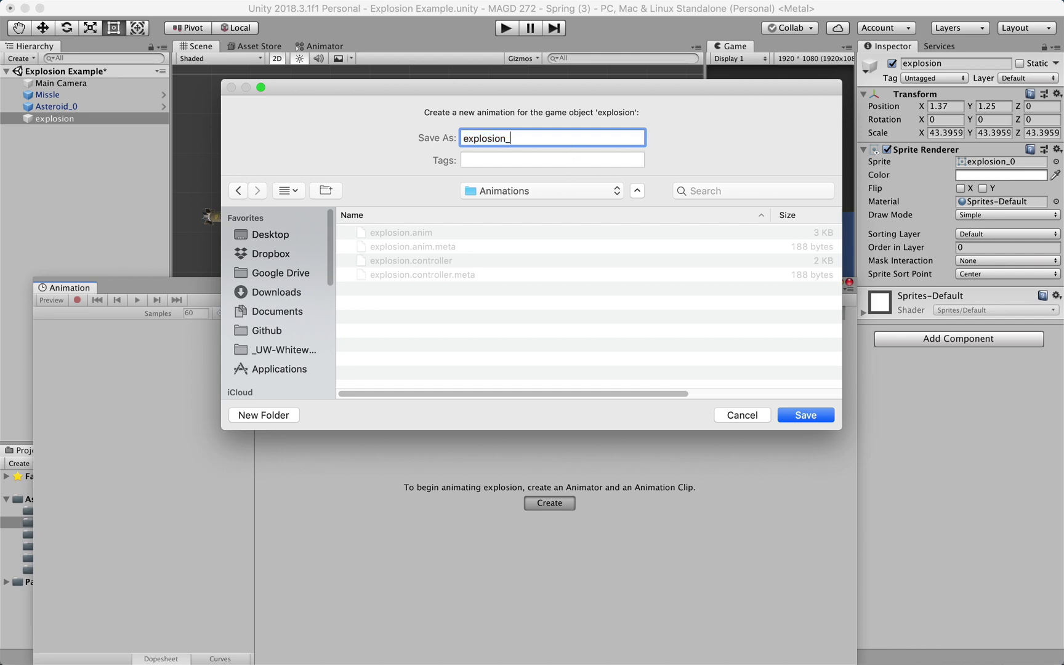
{"action": "key", "text": "super+a"}
{"action": "type", "text": "missileExplosion"}
{"action": "key", "text": "Return"}
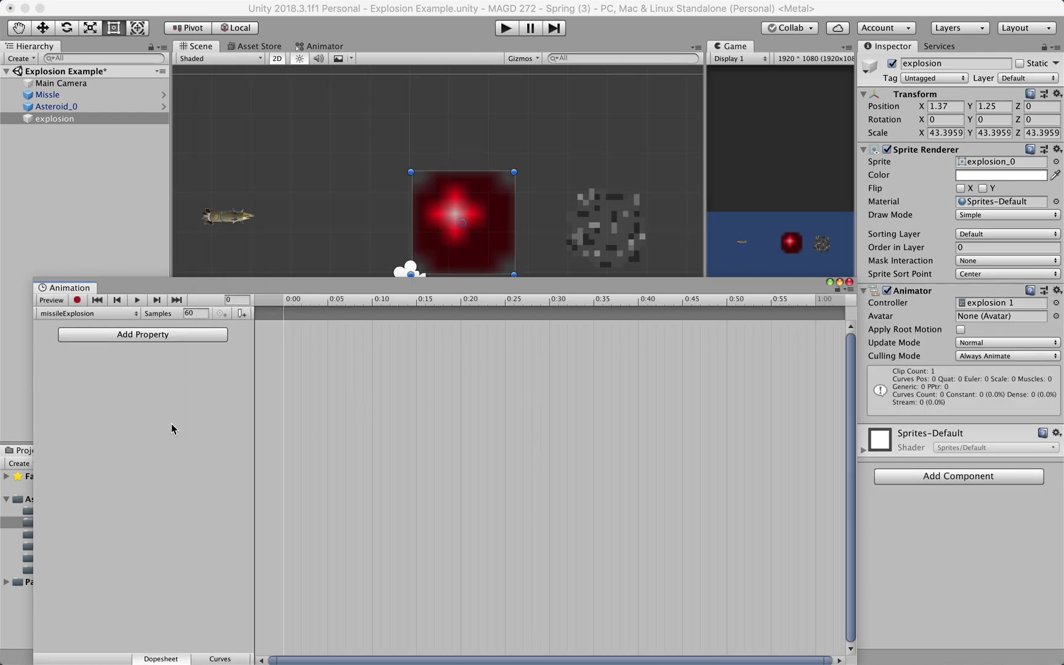
Drag the six frames explosion_0 to explosion_5 into the clip's timeline as sprite keyframes.
{"action": "left_click_drag", "start_coordinate": [420, 280], "coordinate": [457, 24]}
{"action": "left_click", "coordinate": [381, 531]}
{"action": "left_click", "coordinate": [694, 530], "text": "shift"}
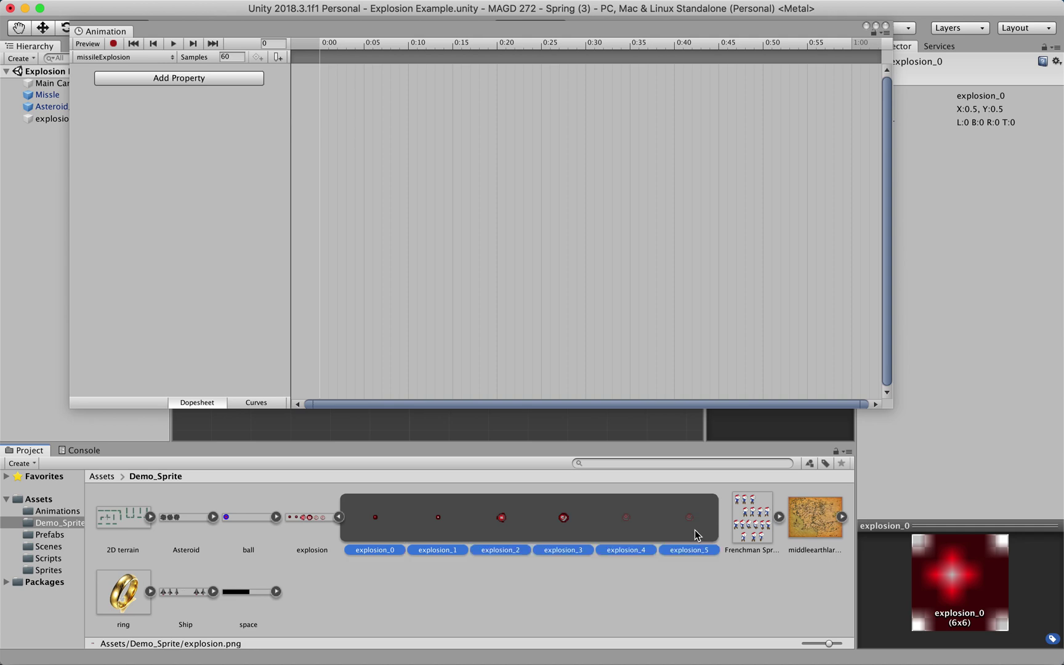
{"action": "left_click_drag", "start_coordinate": [378, 526], "coordinate": [389, 270]}
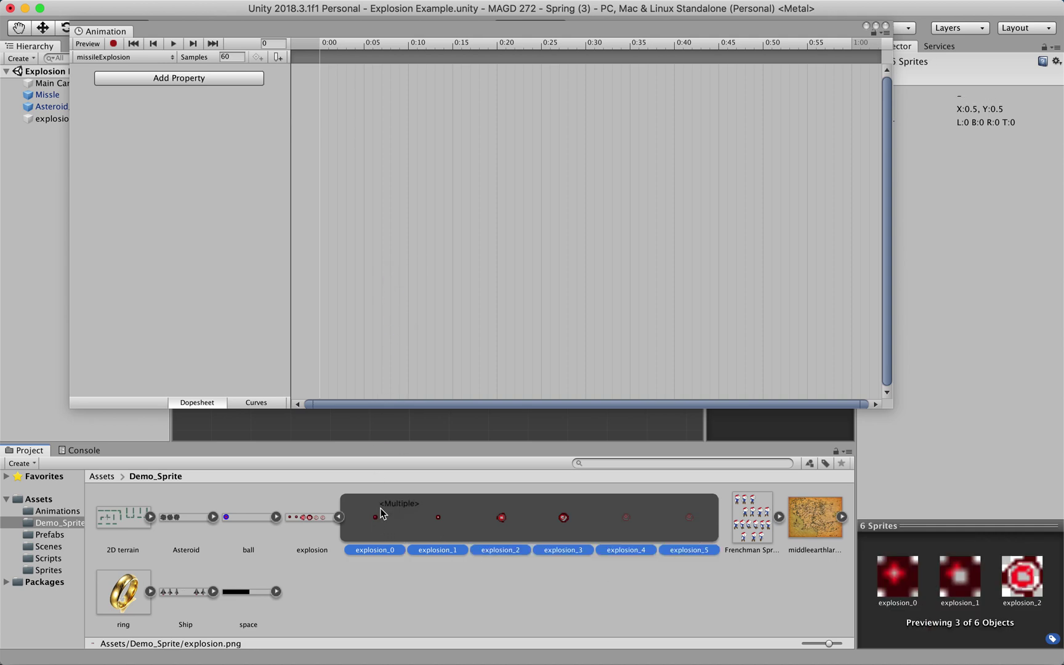
{"action": "left_click_drag", "start_coordinate": [382, 513], "coordinate": [338, 53]}
{"action": "left_click_drag", "start_coordinate": [318, 61], "coordinate": [318, 62]}
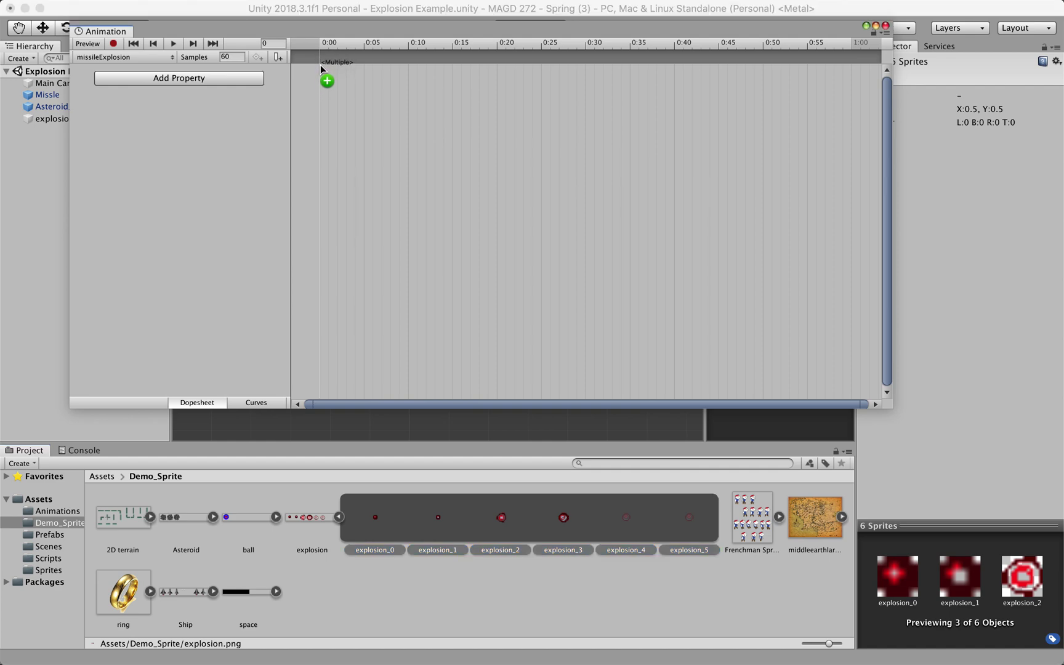
{"action": "left_click_drag", "start_coordinate": [320, 65], "coordinate": [320, 65]}
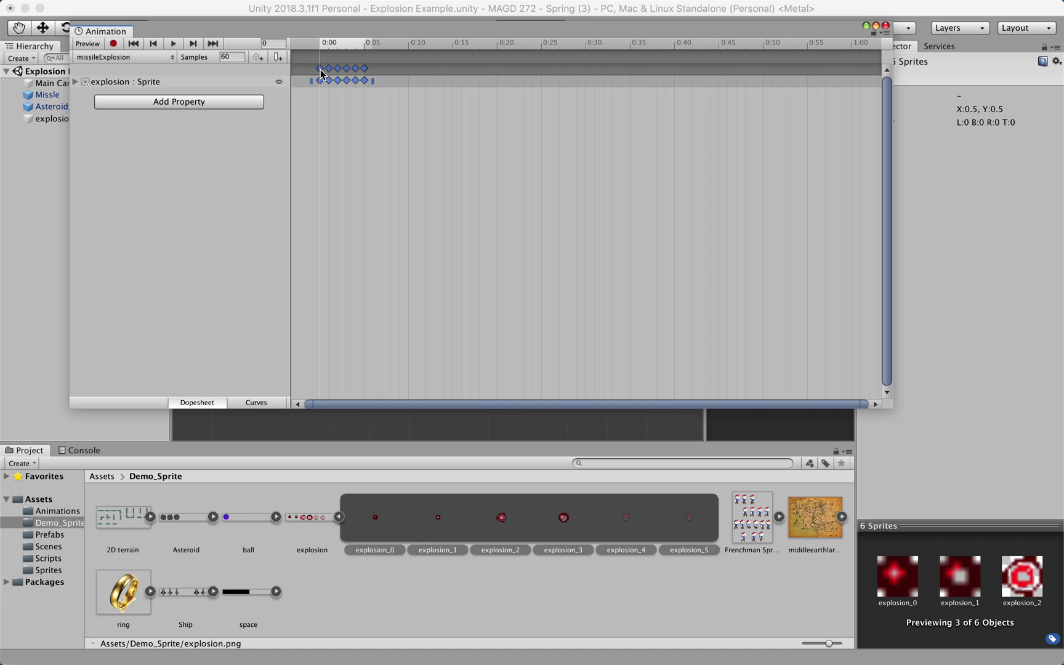
Set the clip to 12 samples per second and preview the explosion playback.
{"action": "left_click_drag", "start_coordinate": [256, 32], "coordinate": [237, 386]}
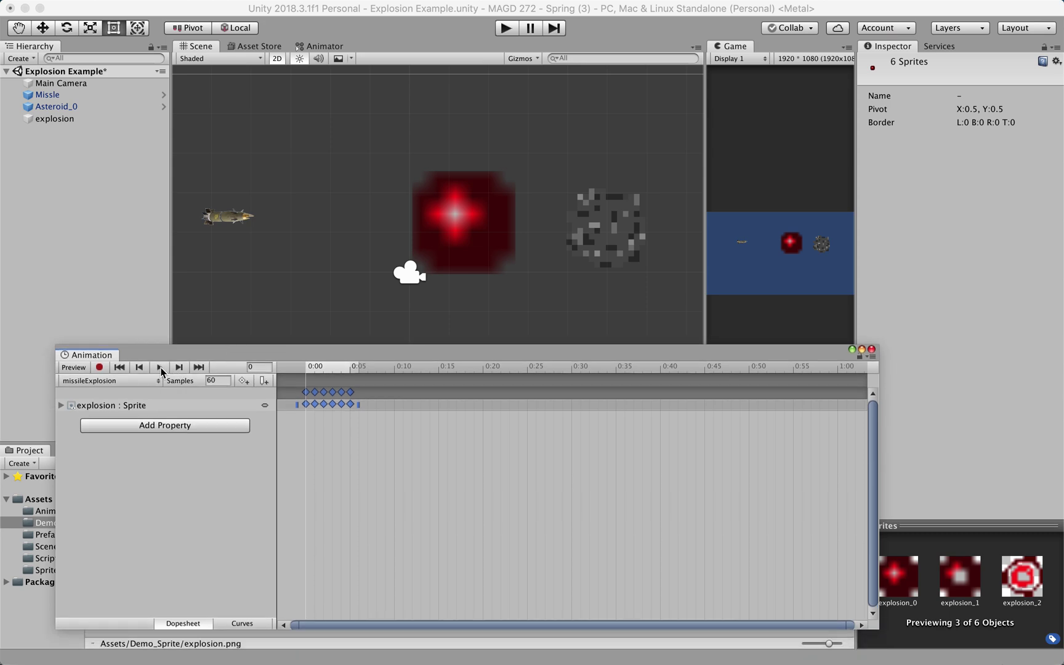
{"action": "left_click", "coordinate": [159, 368]}
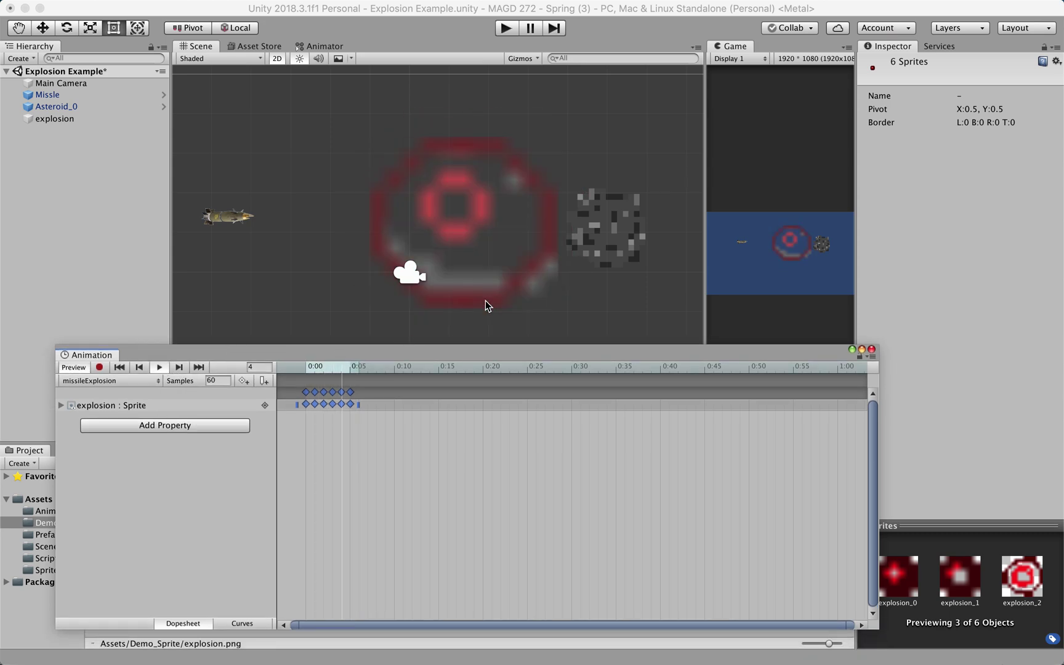
{"action": "left_click", "coordinate": [216, 380]}
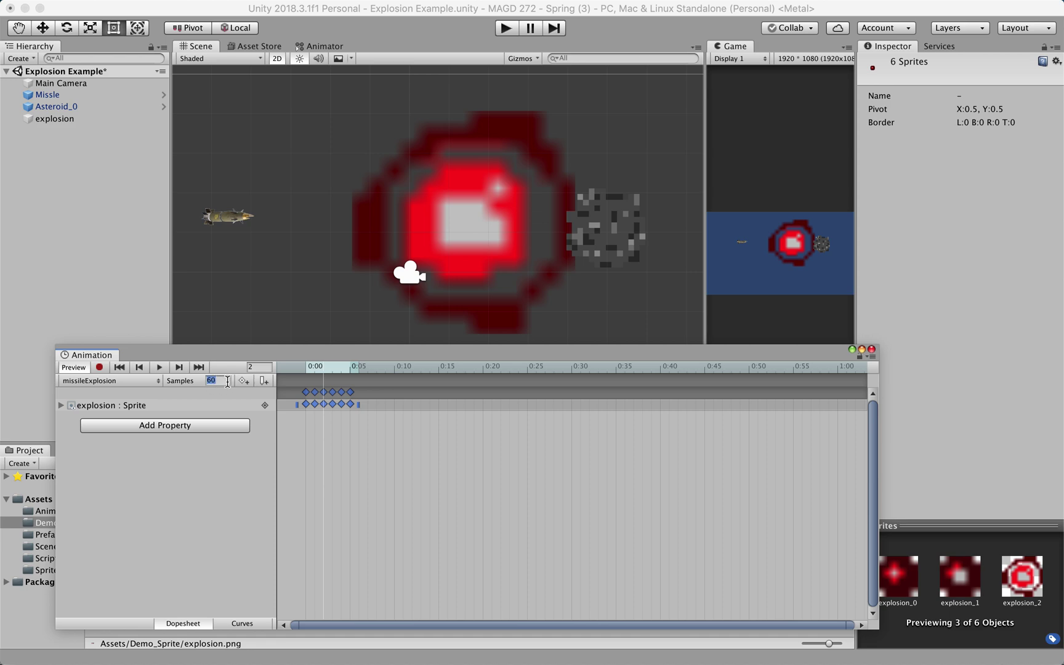
{"action": "type", "text": "12"}
{"action": "key", "text": "Return"}
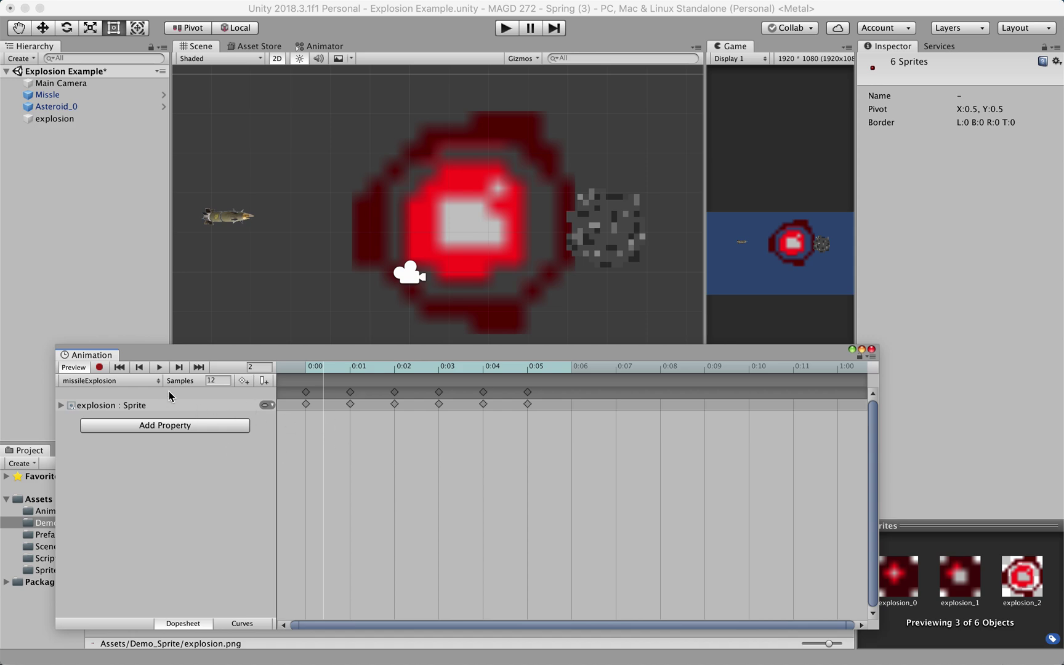
{"action": "left_click", "coordinate": [161, 368]}
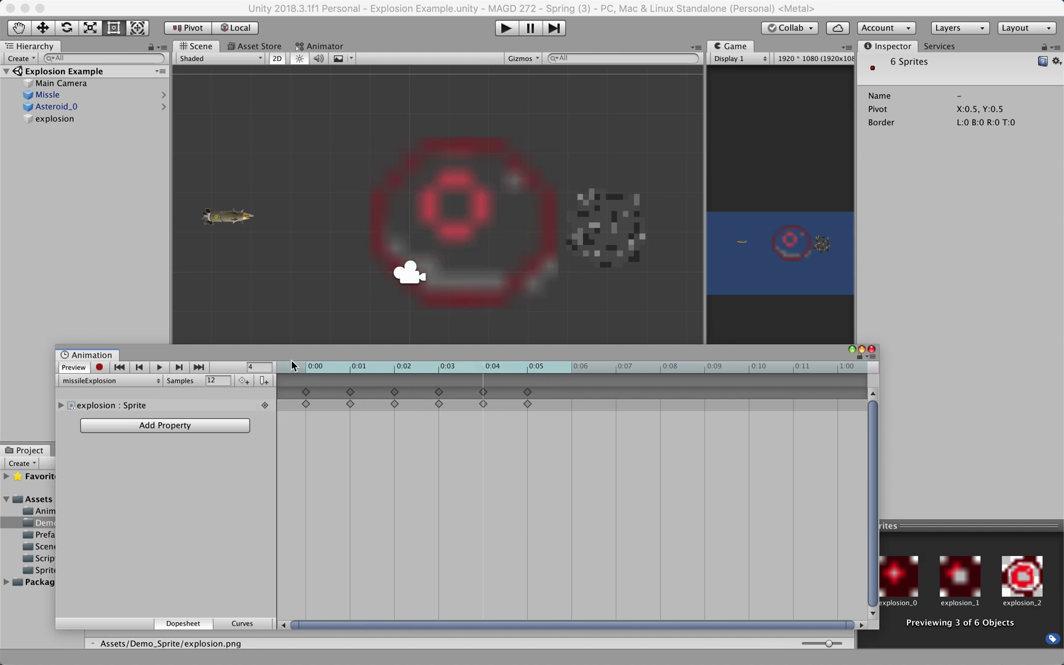
{"action": "left_click_drag", "start_coordinate": [293, 356], "coordinate": [315, 296]}
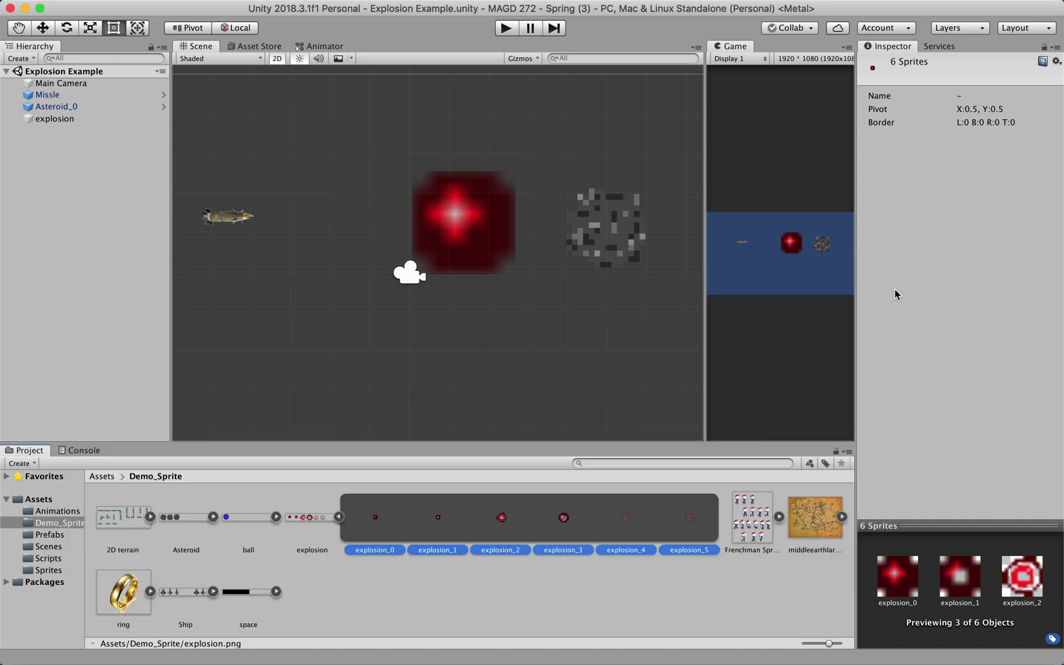
Close the Animation window and add a new script component named 'script' to explosion.
{"action": "left_click", "coordinate": [894, 288]}
{"action": "left_click", "coordinate": [72, 120]}
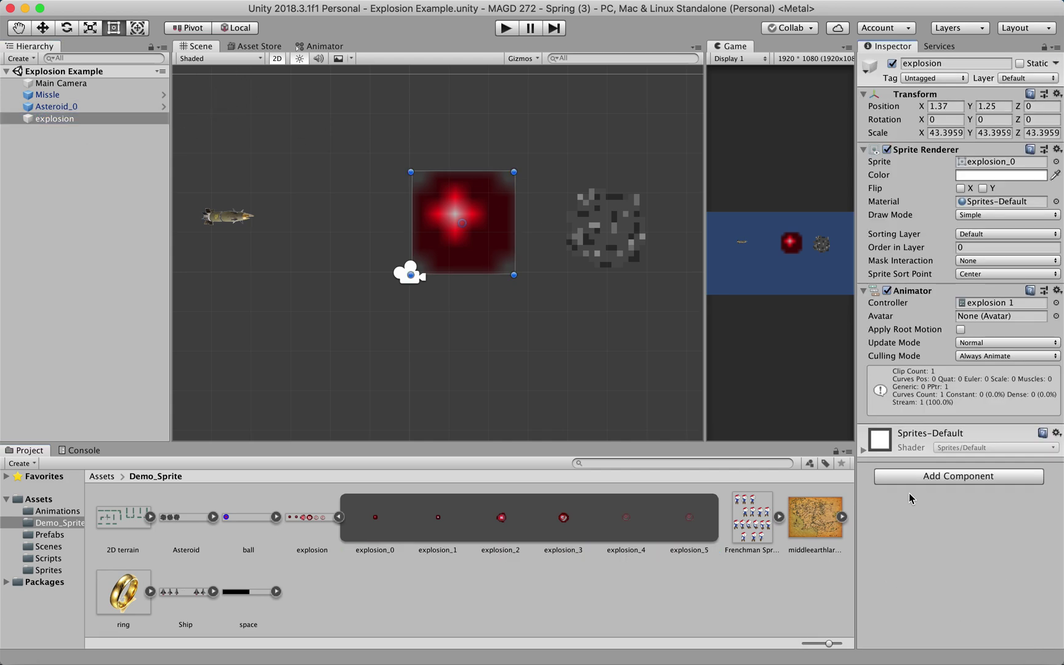
{"action": "left_click", "coordinate": [928, 476]}
{"action": "type", "text": "scrip"}
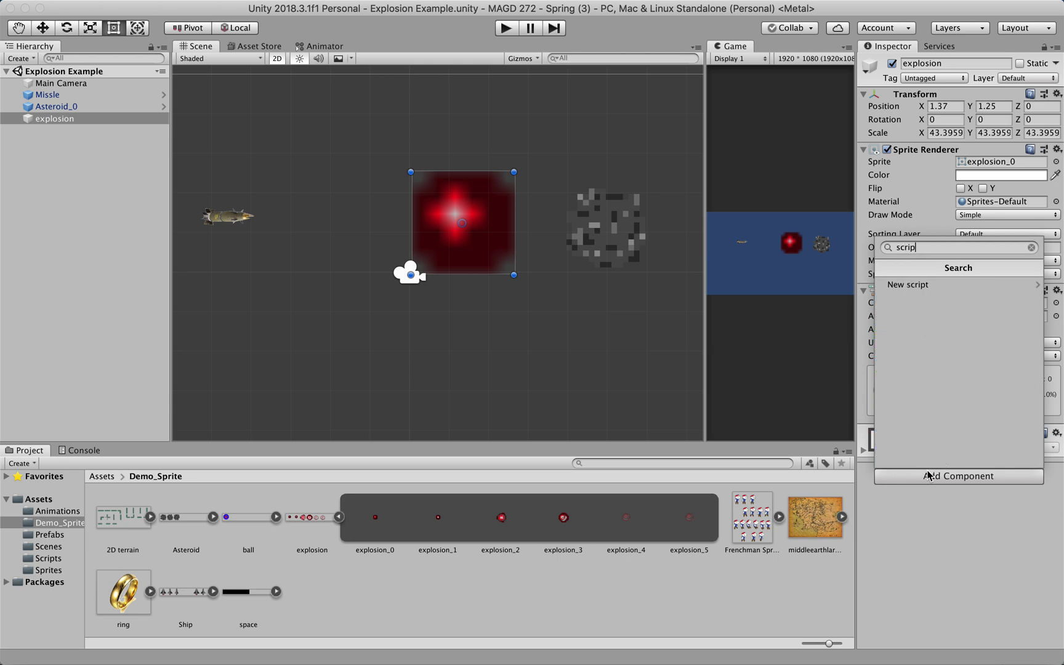
{"action": "type", "text": "t"}
{"action": "key", "text": "Return"}
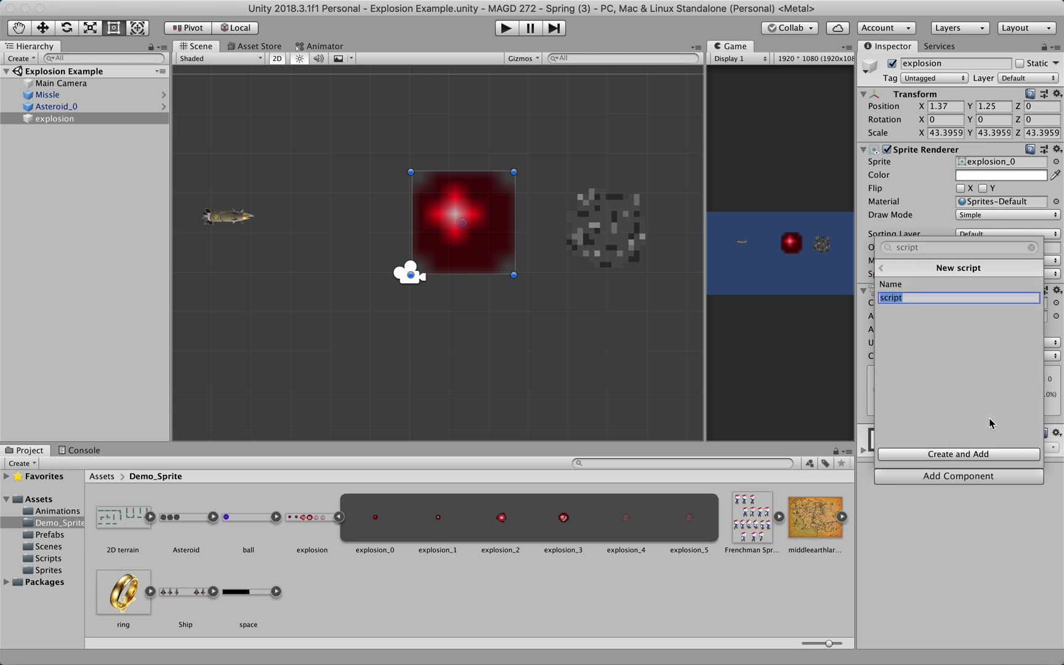
{"action": "left_click", "coordinate": [976, 457]}
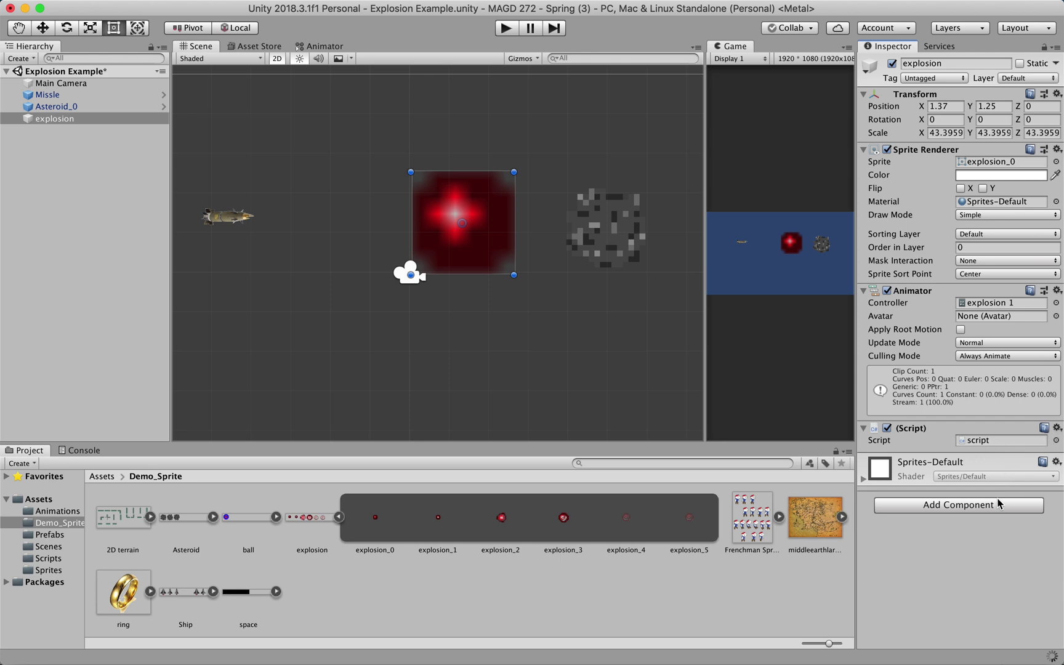
Remove the script component and try adding Destroy Self, dismissing the missing-script error.
{"action": "left_click", "coordinate": [1058, 428]}
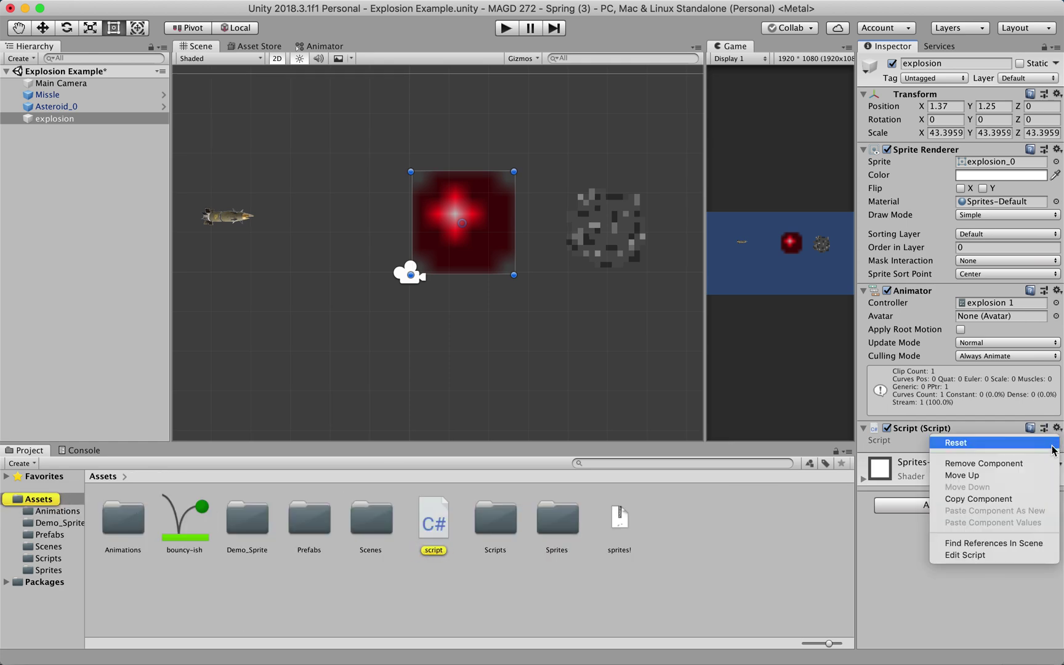
{"action": "left_click", "coordinate": [985, 460]}
{"action": "left_click", "coordinate": [973, 478]}
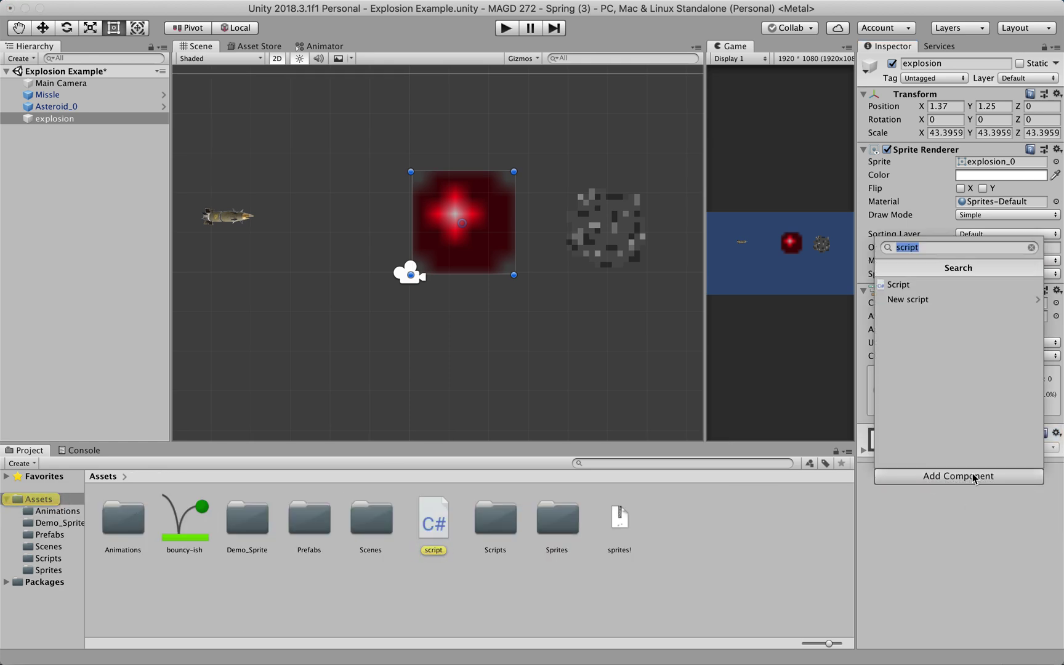
{"action": "type", "text": "expl"}
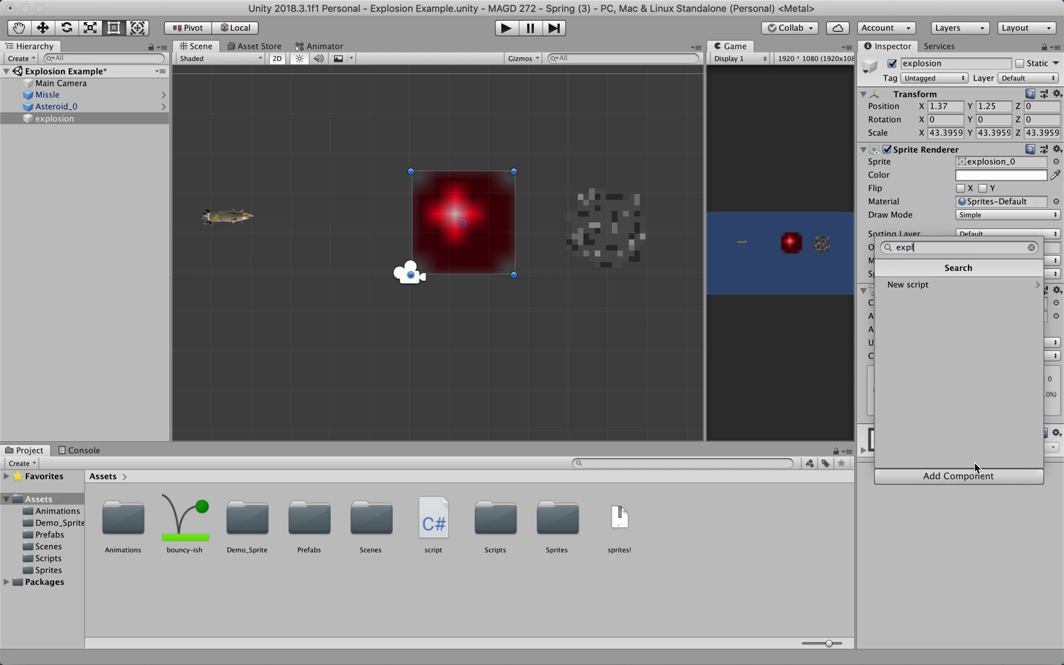
{"action": "key", "text": "super+a"}
{"action": "type", "text": "destroySelf"}
{"action": "key", "text": "super+a"}
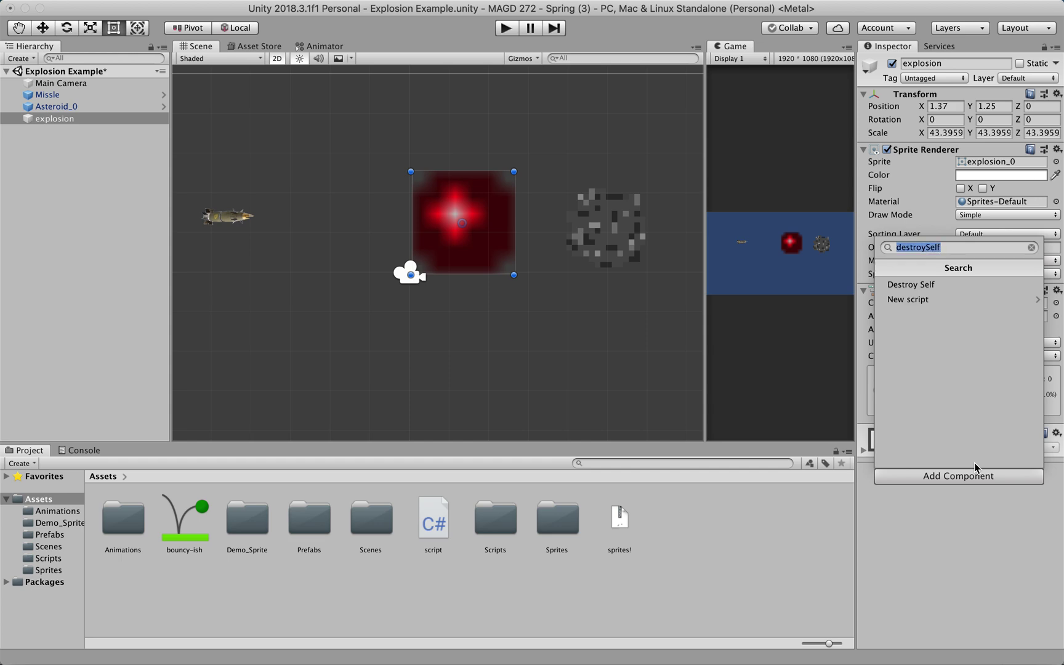
{"action": "key", "text": "Down"}
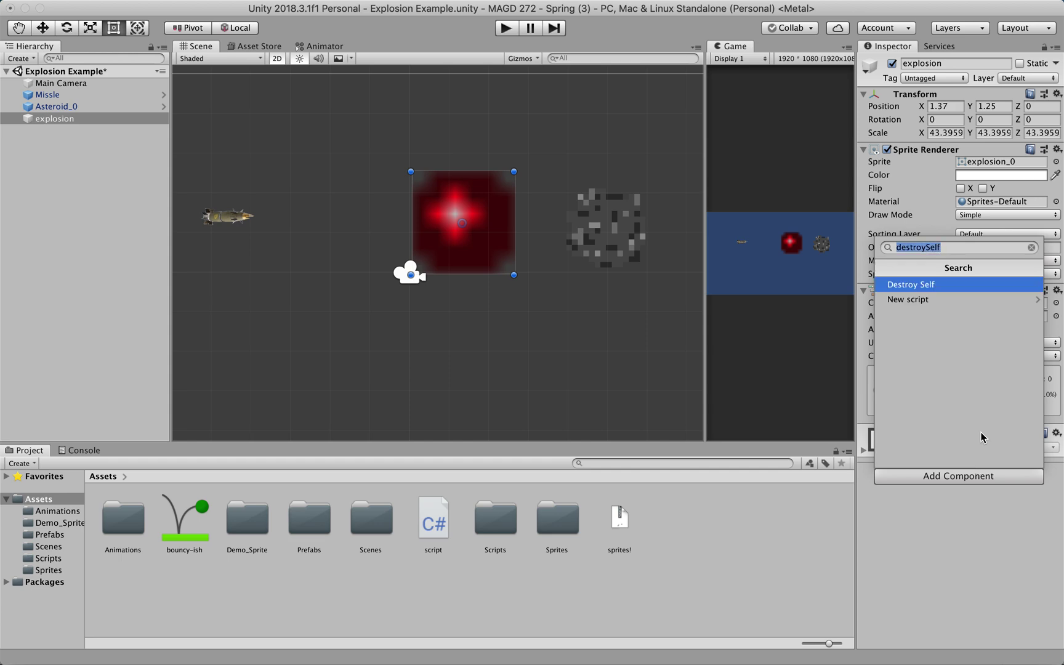
{"action": "key", "text": "Return"}
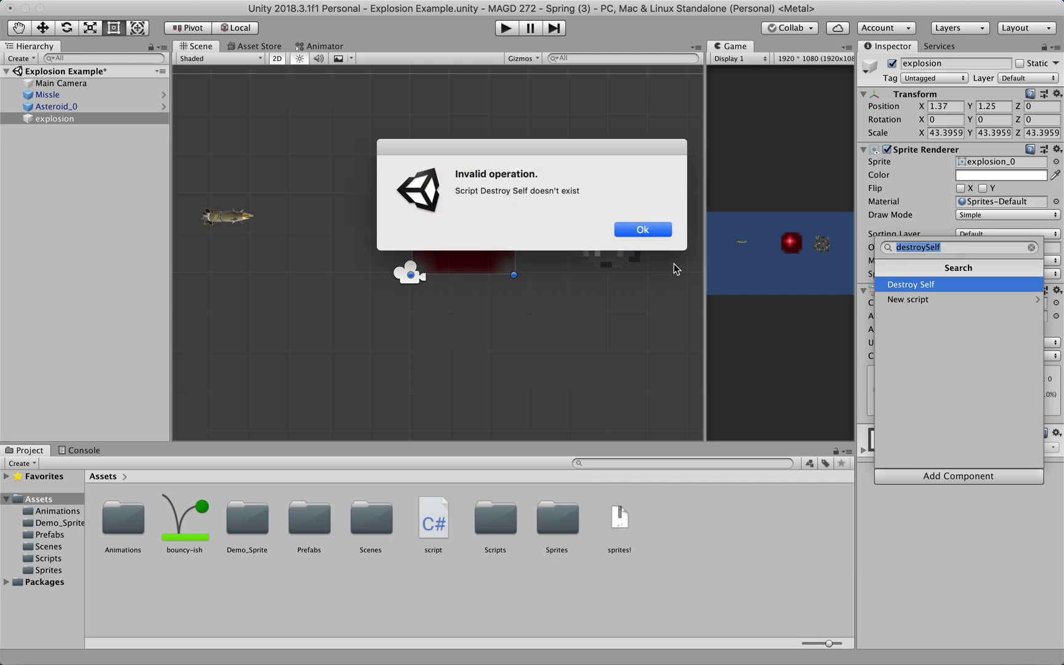
{"action": "left_click", "coordinate": [643, 230]}
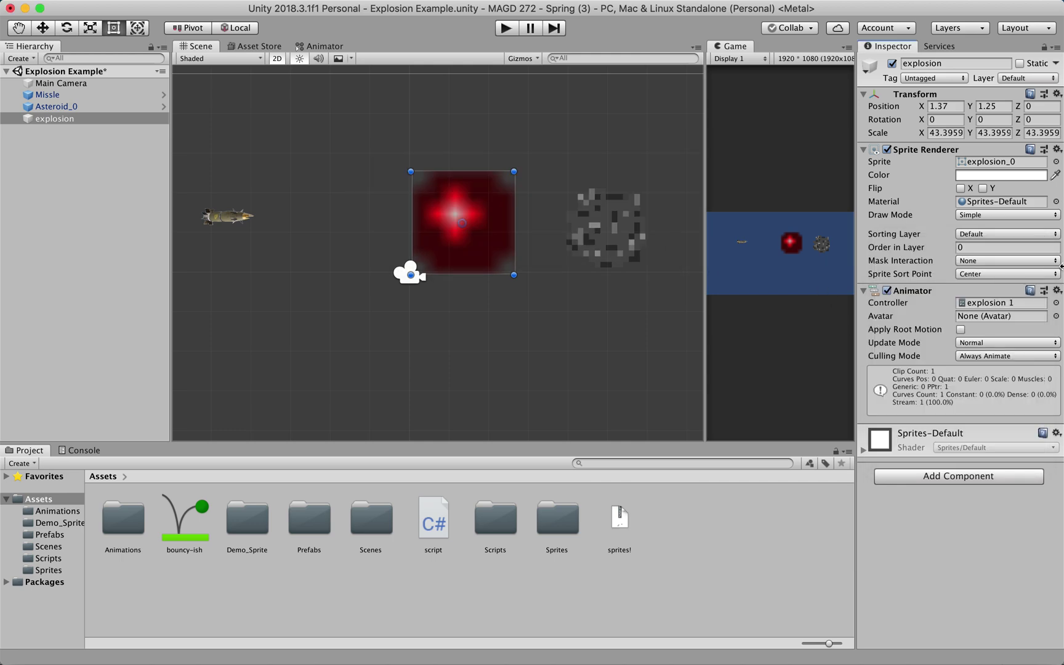
Create a new destroySelf script through the component search and attach it to explosion.
{"action": "left_click", "coordinate": [1056, 433]}
{"action": "left_click", "coordinate": [934, 481]}
{"action": "left_click", "coordinate": [933, 477]}
{"action": "type", "text": "s"}
{"action": "key", "text": "BackSpace"}
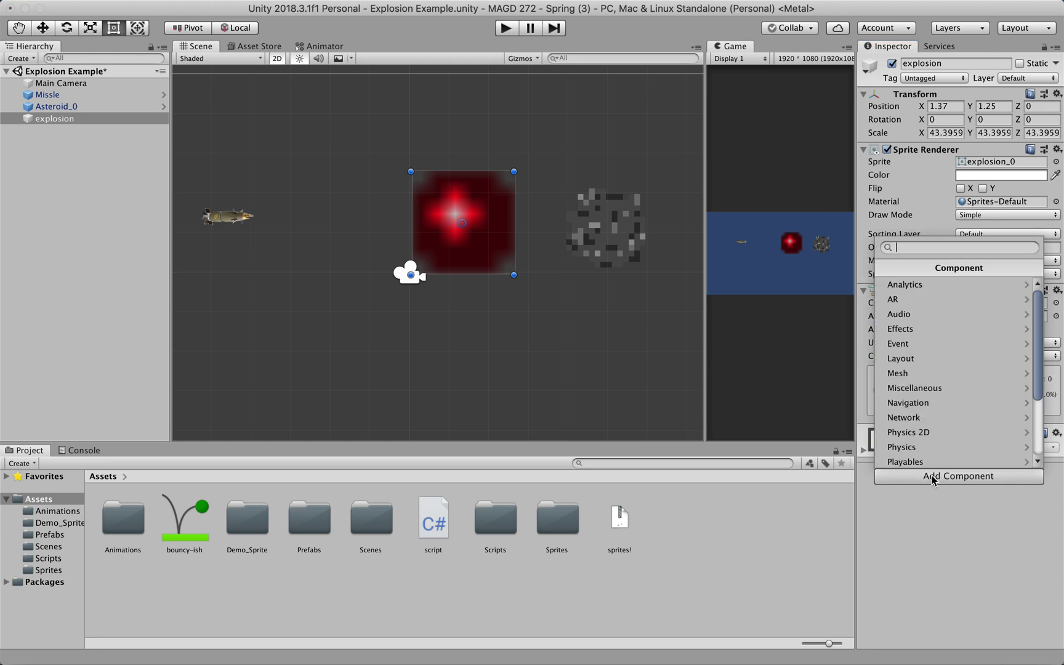
{"action": "type", "text": "destory"}
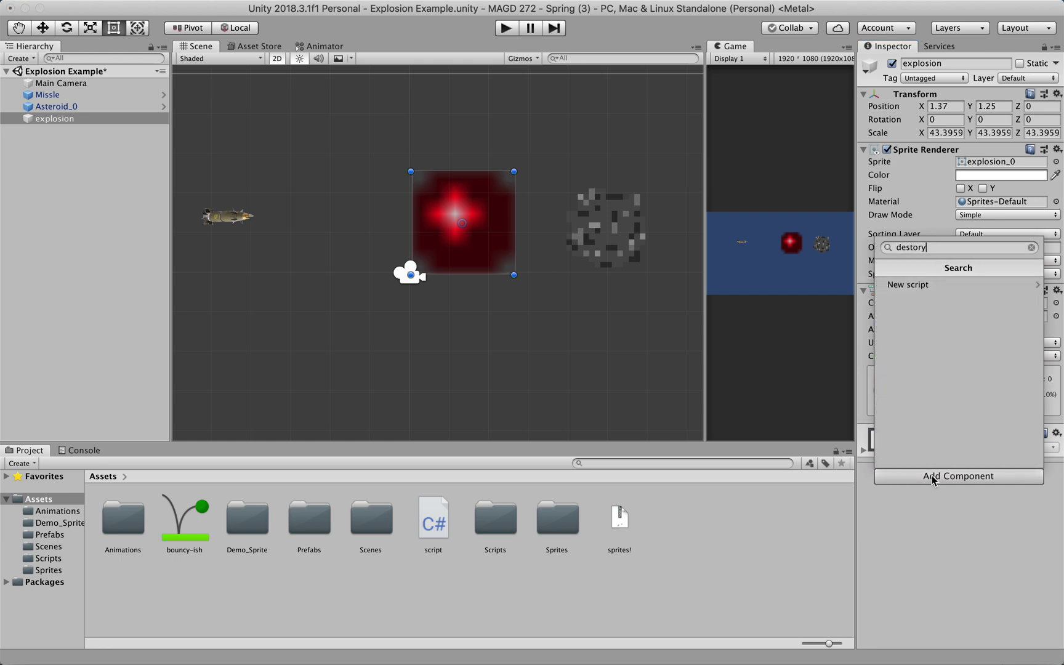
{"action": "key", "text": "BackSpace"}
{"action": "key", "text": "BackSpace"}
{"action": "type", "text": "ro"}
{"action": "key", "text": "Down"}
{"action": "key", "text": "Down"}
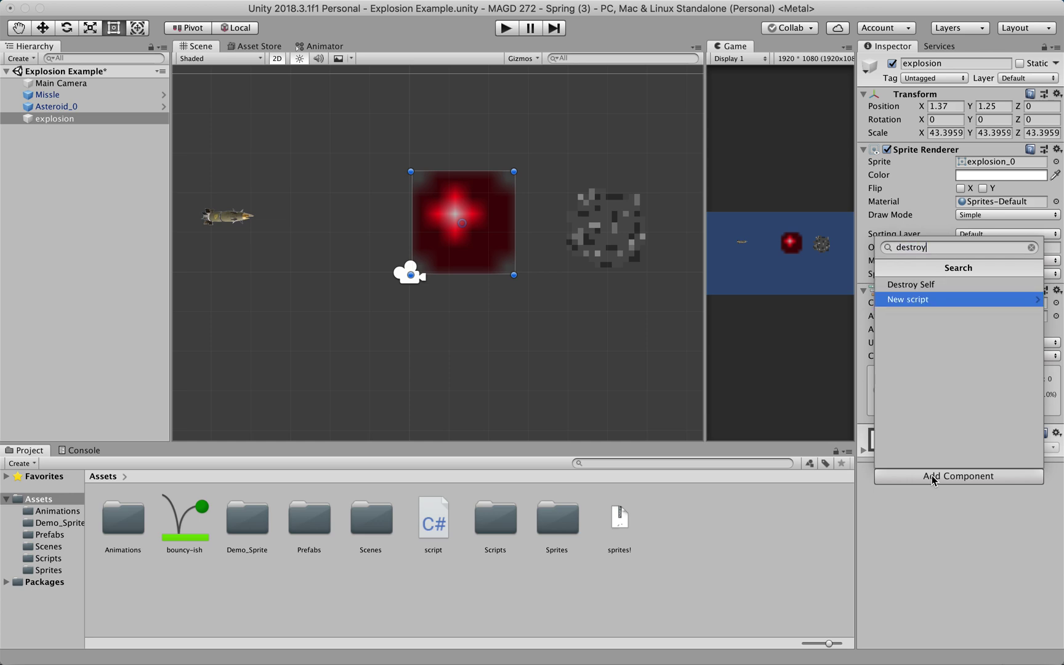
{"action": "key", "text": "Return"}
{"action": "type", "text": "Self"}
{"action": "key", "text": "Return"}
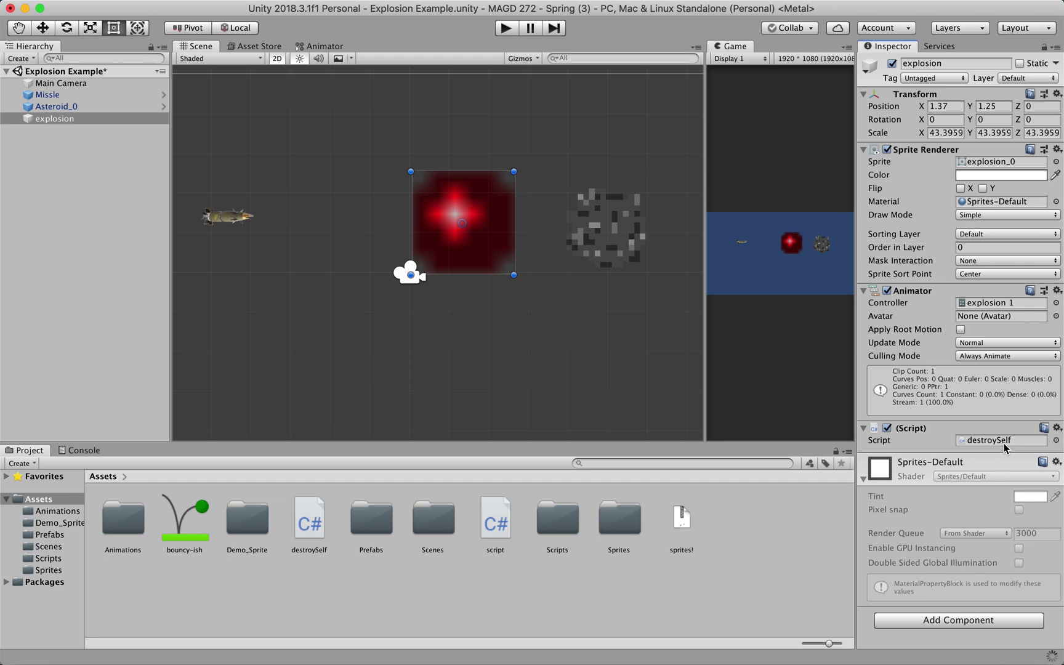
{"action": "mouse_move", "coordinate": [904, 648]}
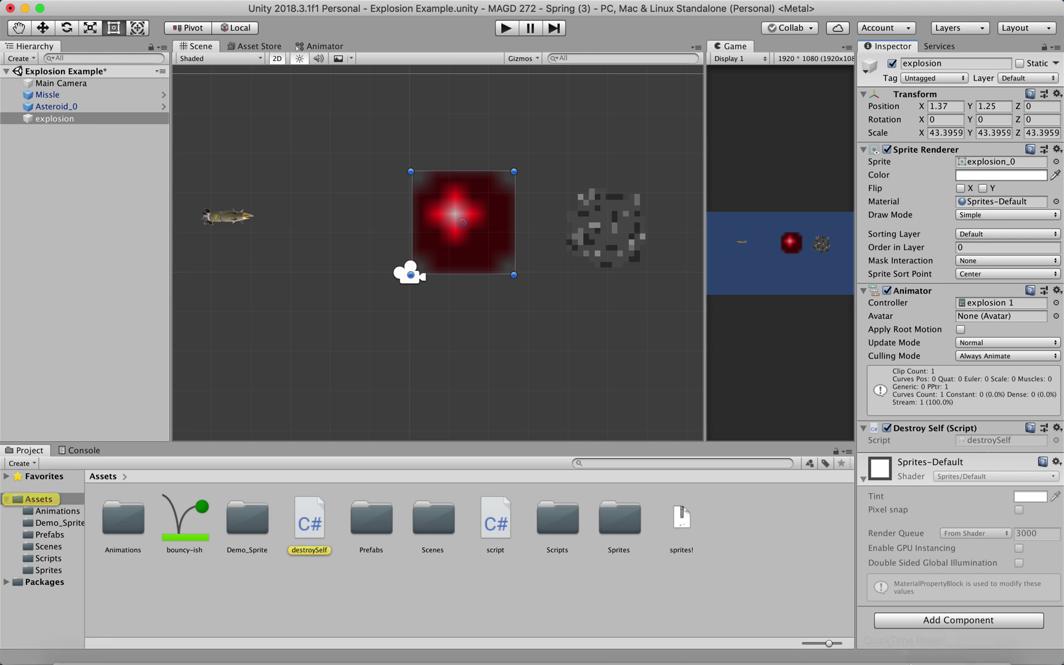
{"action": "left_click", "coordinate": [907, 662]}
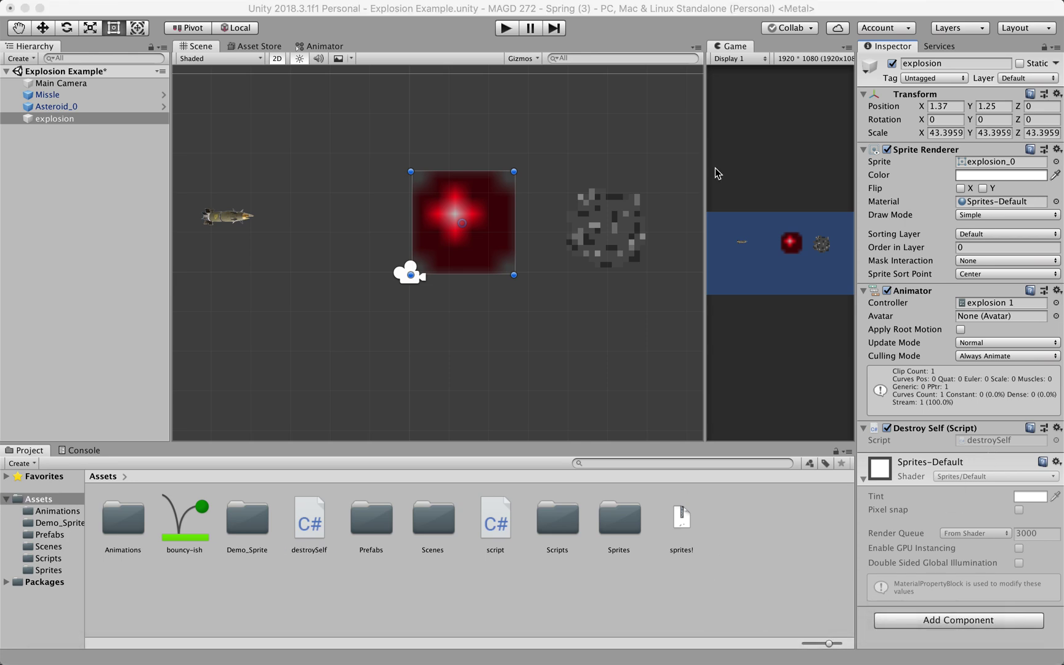
{"action": "mouse_move", "coordinate": [737, 659]}
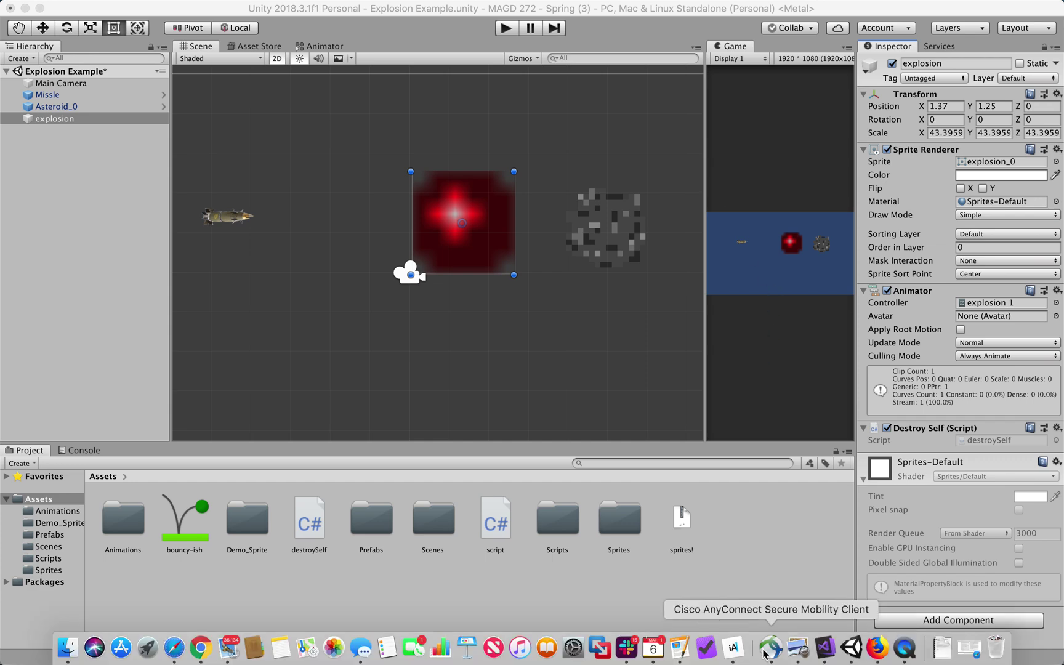
In destroySelf.cs, replace the Start and Update methods with a new public void destroy() method.
{"action": "left_click", "coordinate": [826, 649]}
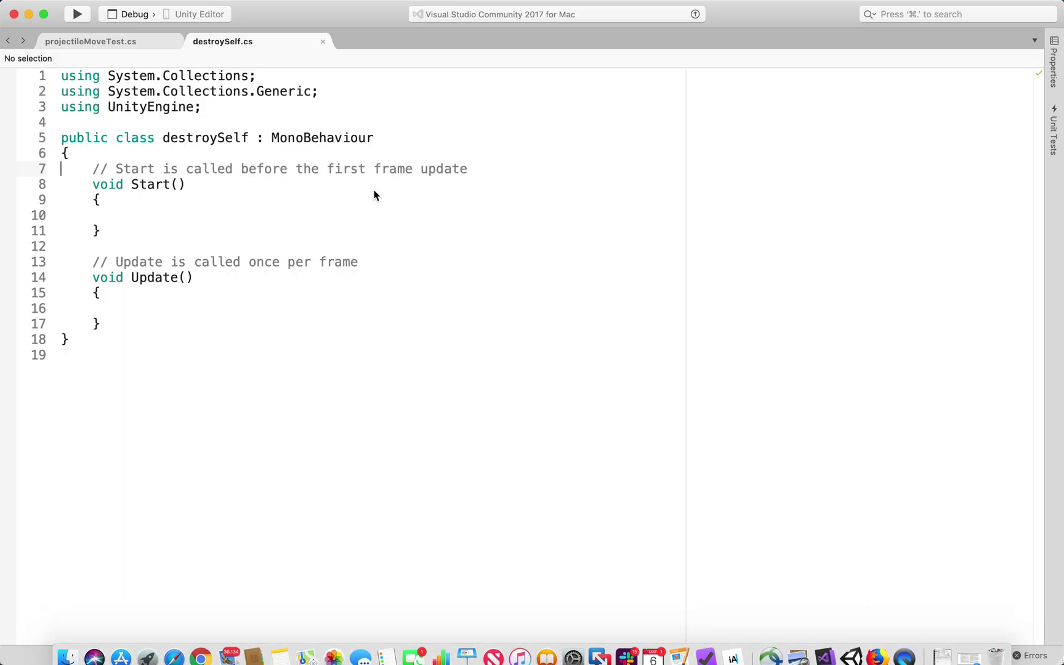
{"action": "left_click", "coordinate": [138, 338]}
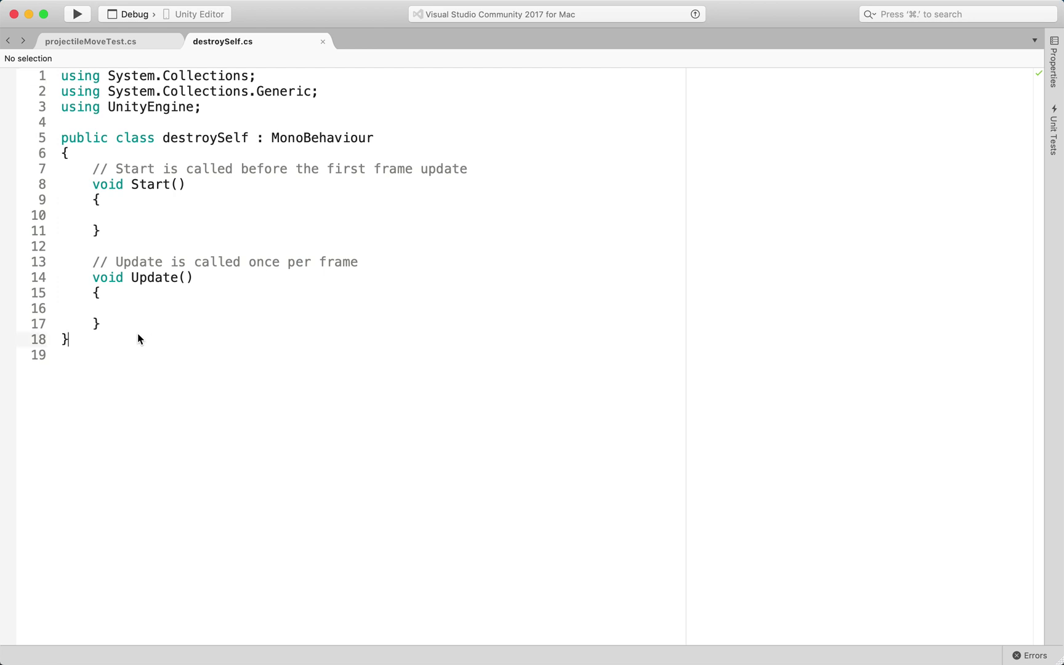
{"action": "mouse_move", "coordinate": [188, 325]}
{"action": "left_mouse_down"}
{"action": "mouse_move", "coordinate": [116, 290]}
{"action": "mouse_move", "coordinate": [30, 174]}
{"action": "left_mouse_up"}
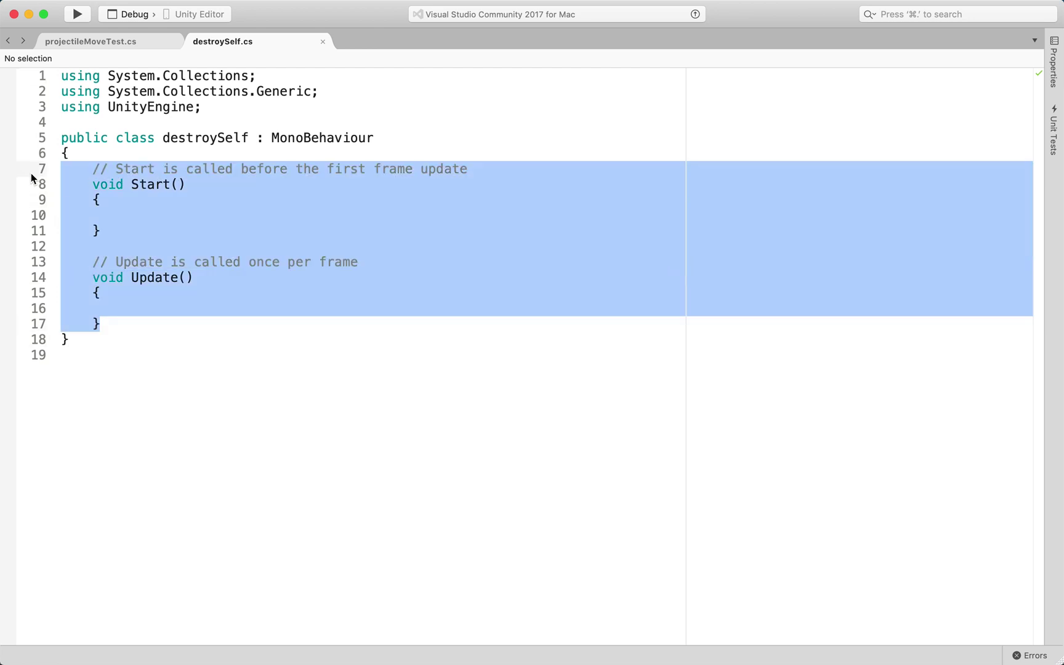
{"action": "key", "text": "BackSpace"}
{"action": "type", "text": "puvblic"}
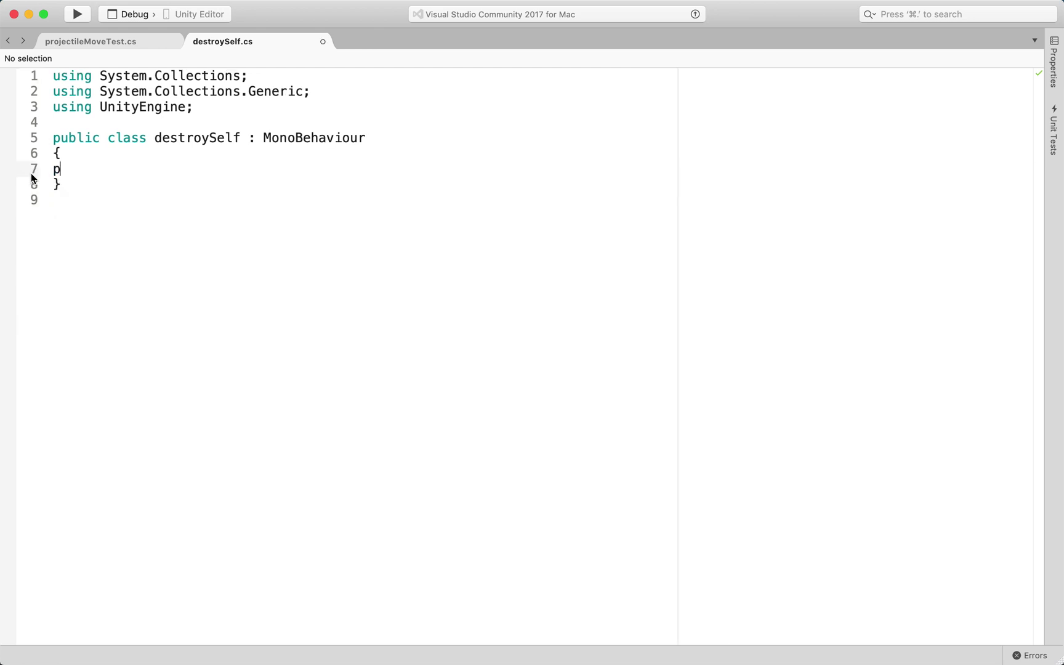
{"action": "key", "text": "BackSpace"}
{"action": "key", "text": "BackSpace"}
{"action": "key", "text": "BackSpace"}
{"action": "key", "text": "BackSpace"}
{"action": "key", "text": "BackSpace"}
{"action": "type", "text": "blic "}
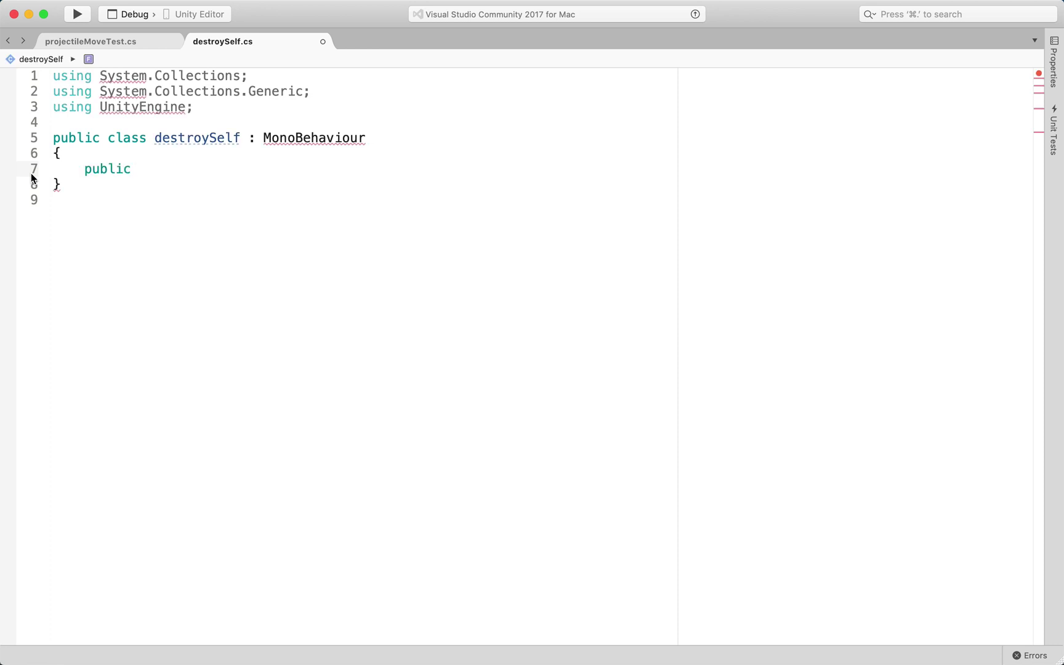
{"action": "type", "text": "void destory"}
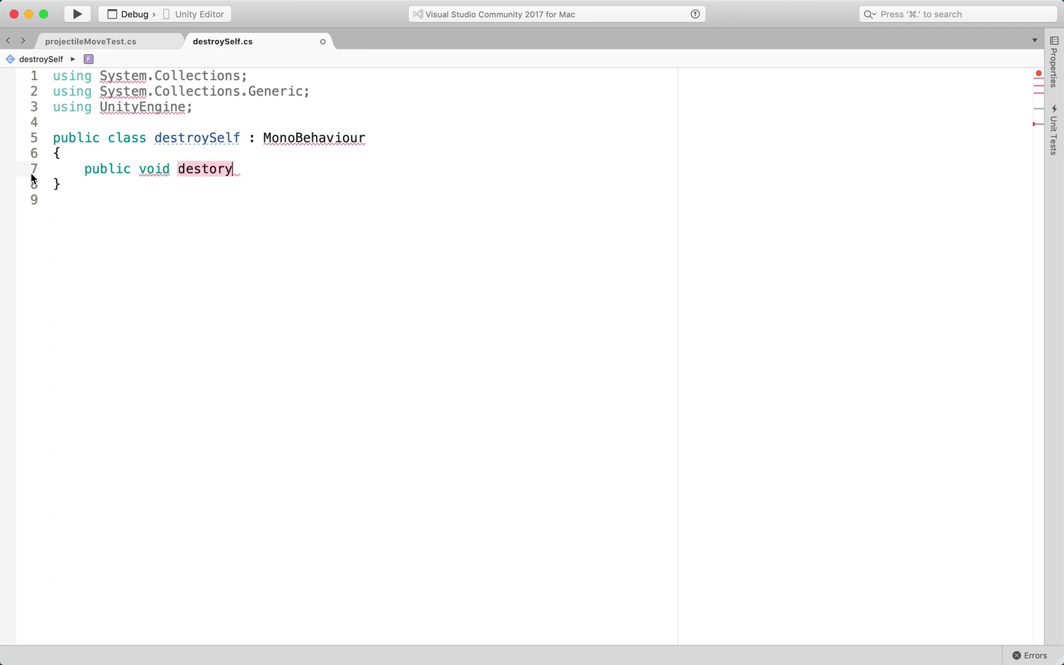
{"action": "key", "text": "BackSpace"}
{"action": "key", "text": "BackSpace"}
{"action": "key", "text": "BackSpace"}
{"action": "type", "text": "roy(){"}
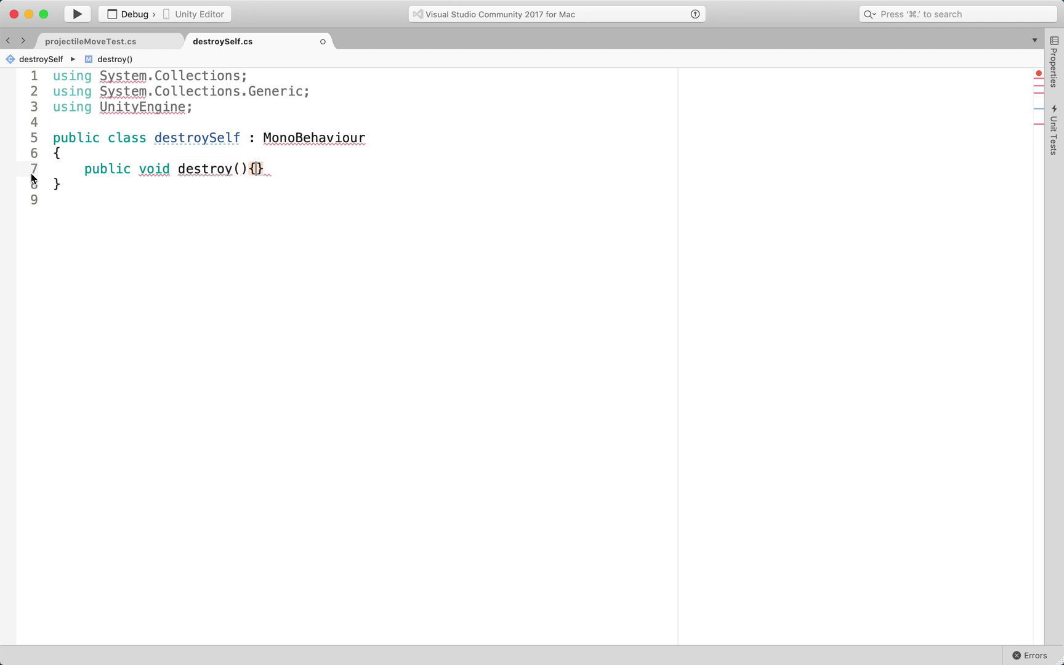
{"action": "key", "text": "Return"}
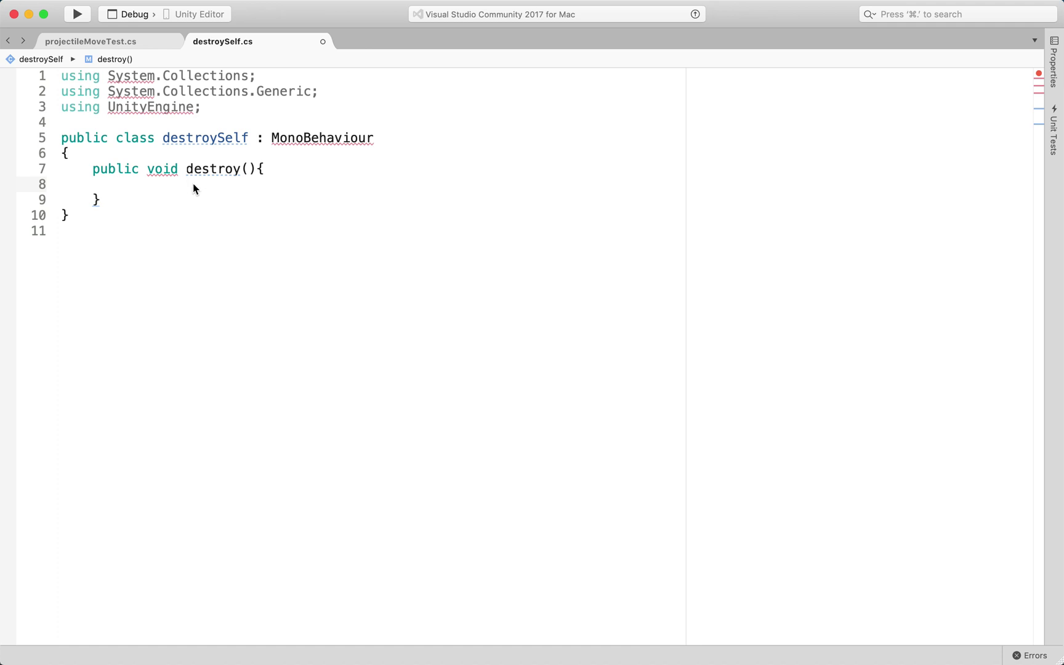
Rename the new method to animEndDestory.
{"action": "left_click", "coordinate": [240, 170]}
{"action": "key", "text": "BackSpace"}
{"action": "key", "text": "BackSpace"}
{"action": "key", "text": "BackSpace"}
{"action": "key", "text": "BackSpace"}
{"action": "key", "text": "BackSpace"}
{"action": "key", "text": "BackSpace"}
{"action": "key", "text": "BackSpace"}
{"action": "key", "text": "BackSpace"}
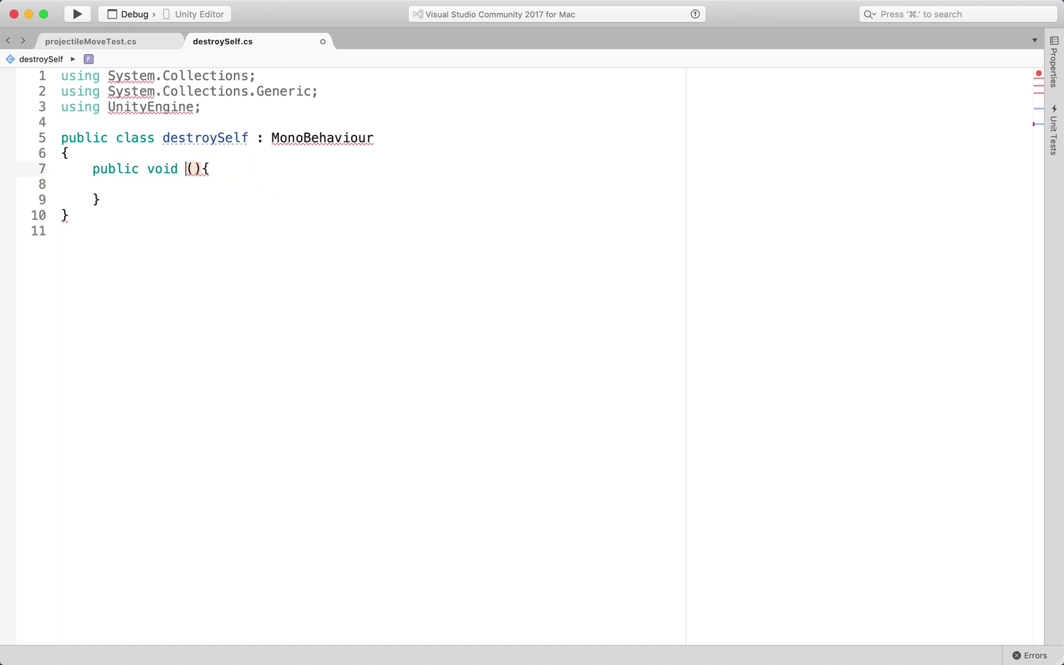
{"action": "key", "text": "BackSpace"}
{"action": "key", "text": "BackSpace"}
{"action": "type", "text": "id "}
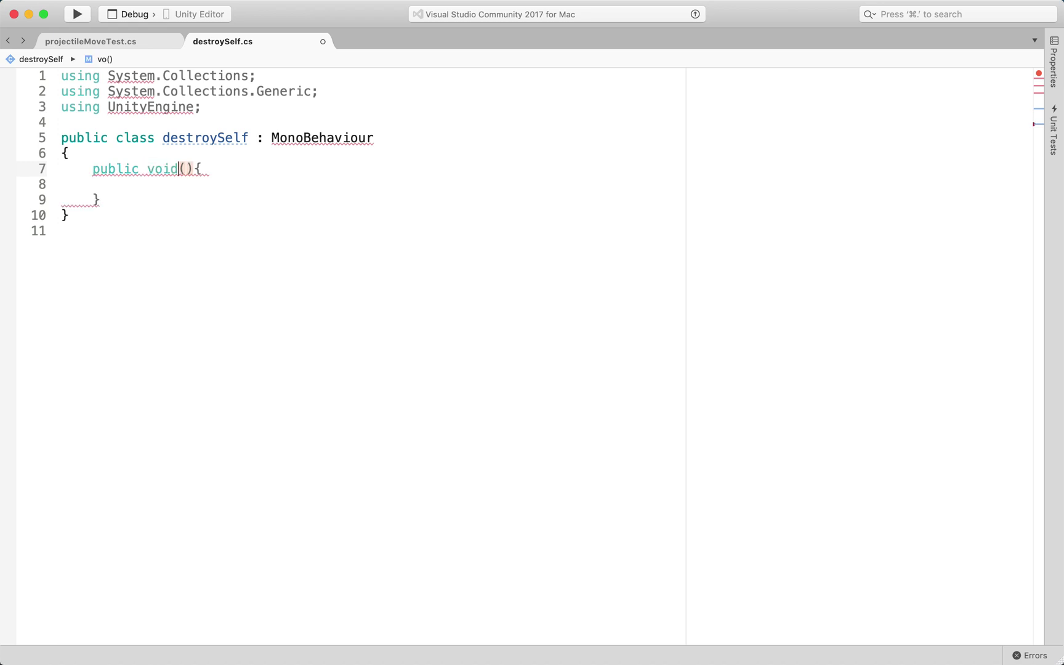
{"action": "type", "text": "animEndD"}
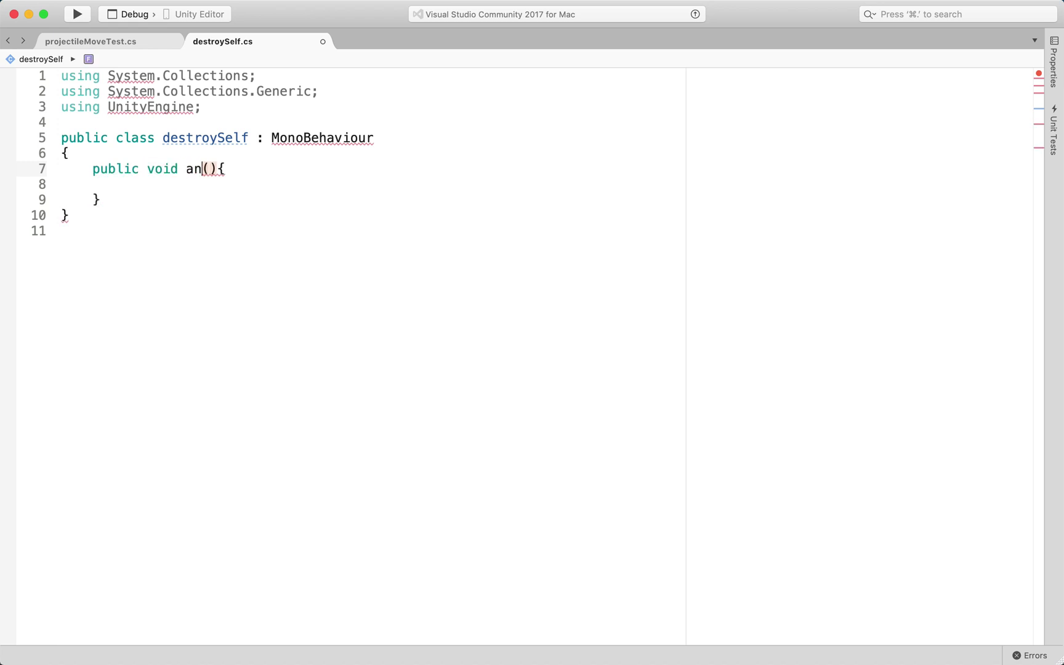
{"action": "type", "text": "estory"}
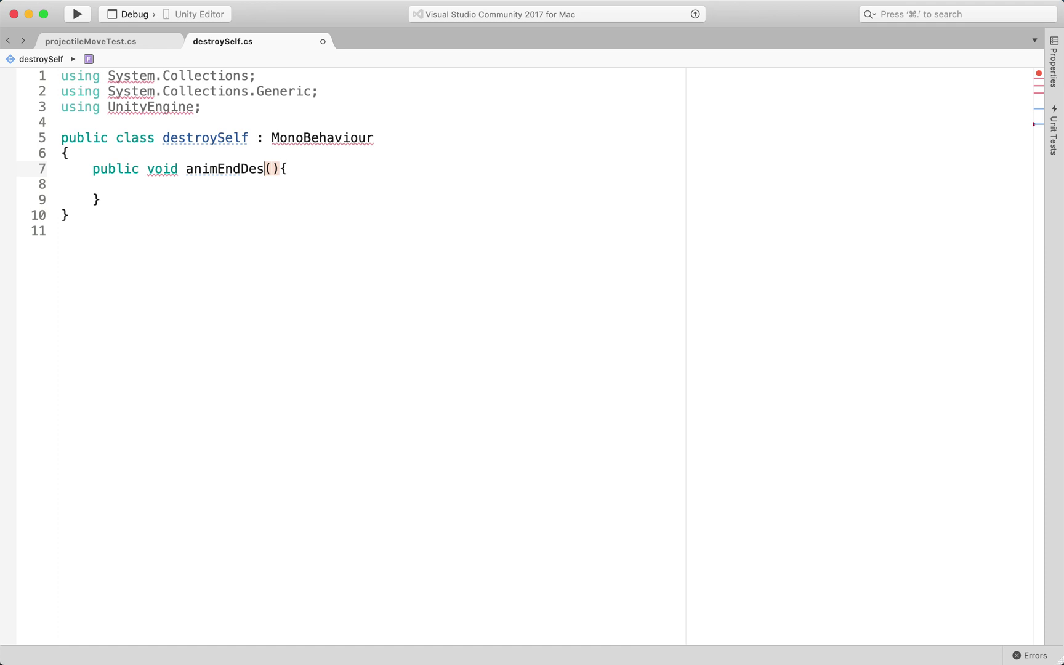
Write Destroy(gameObject); as the body of animEndDestory().
{"action": "left_click", "coordinate": [123, 184]}
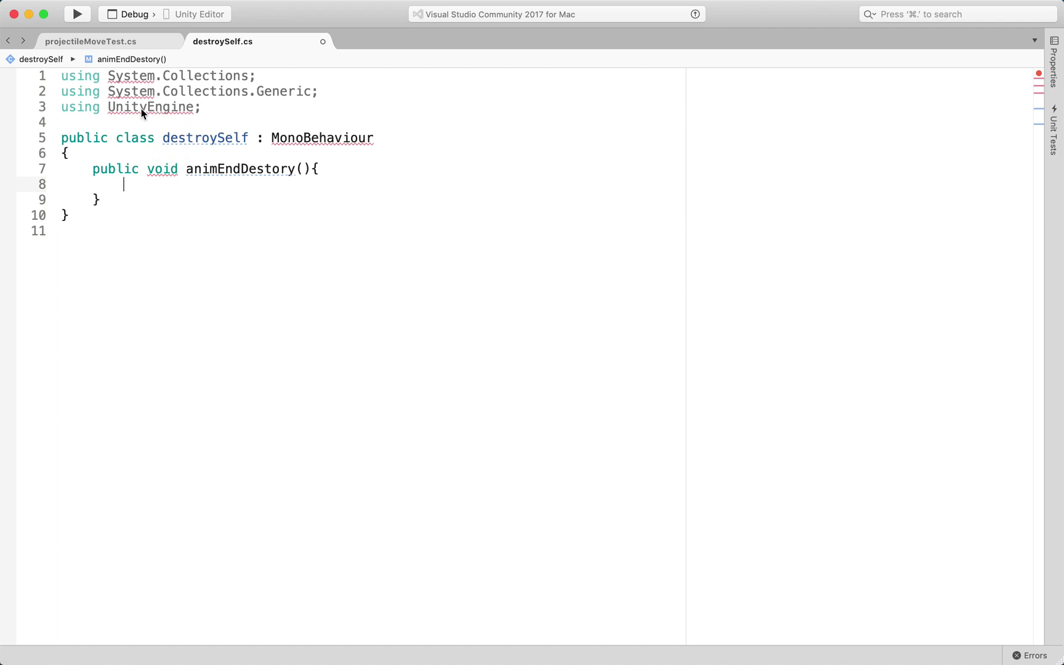
{"action": "left_click", "coordinate": [167, 200]}
{"action": "left_click", "coordinate": [168, 193]}
{"action": "type", "text": "Destory"}
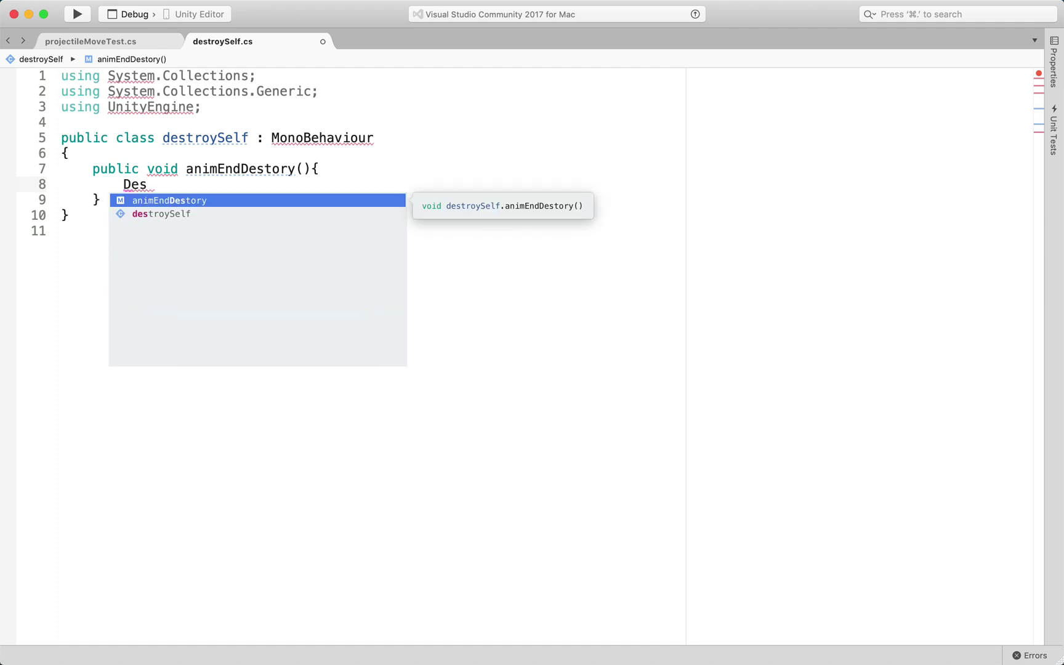
{"action": "key", "text": "BackSpace"}
{"action": "key", "text": "BackSpace"}
{"action": "key", "text": "BackSpace"}
{"action": "type", "text": "roy"}
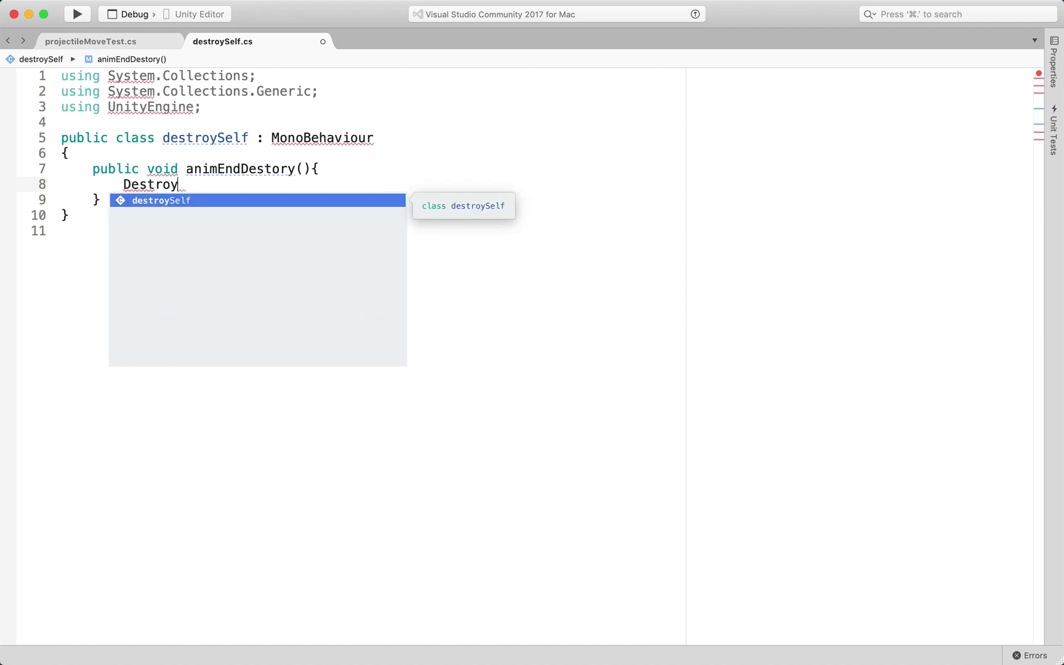
{"action": "key", "text": "Return"}
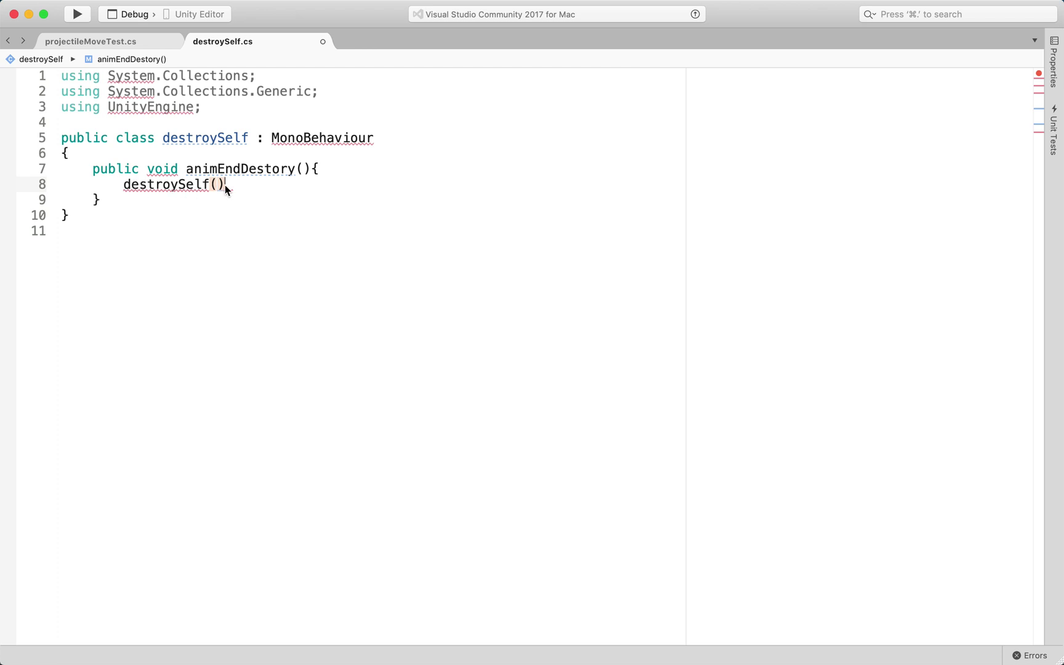
{"action": "left_click_drag", "start_coordinate": [224, 185], "coordinate": [121, 190]}
{"action": "type", "text": "Des"}
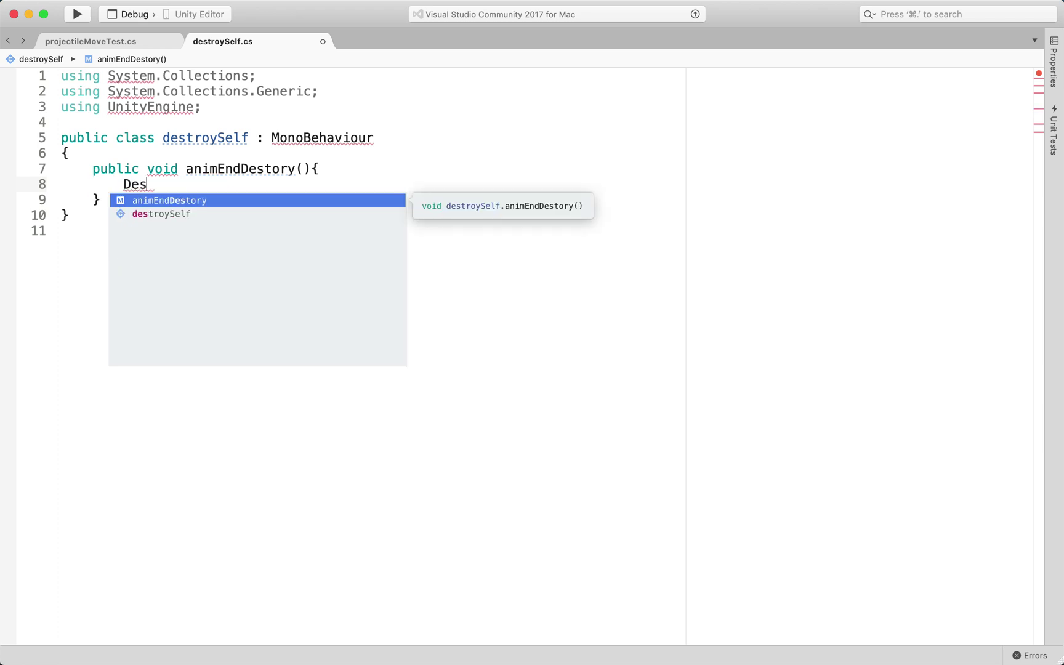
{"action": "type", "text": "troy"}
{"action": "key", "text": "Escape"}
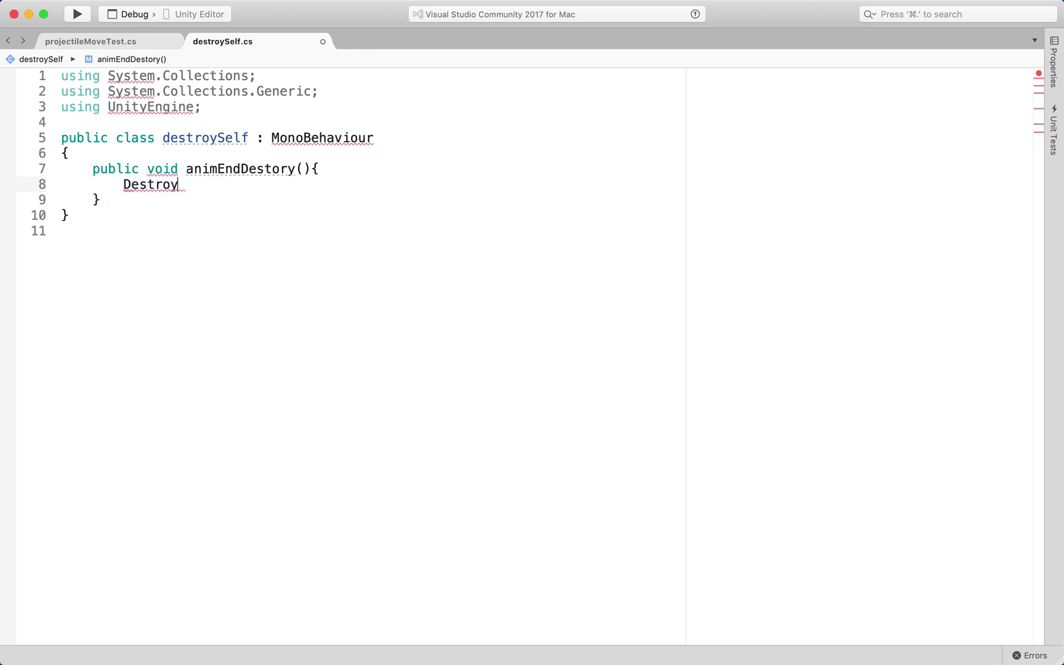
{"action": "type", "text": "(gameO"}
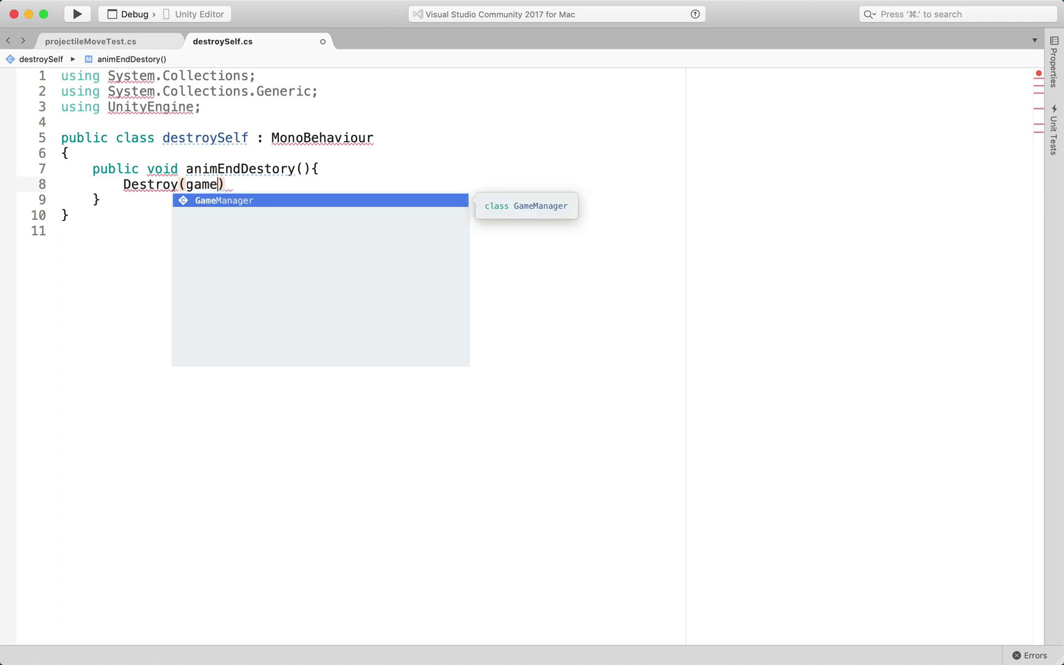
{"action": "type", "text": "bject);"}
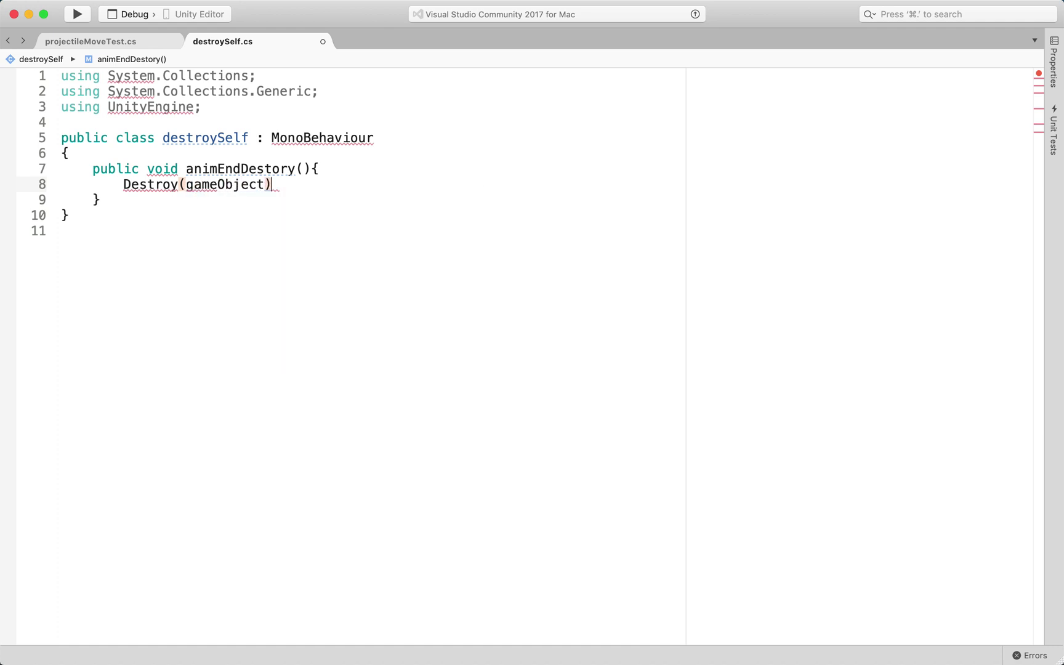
Save destroySelf.cs and build the solution with 0 errors.
{"action": "key", "text": "super+s"}
{"action": "key", "text": "super+Return"}
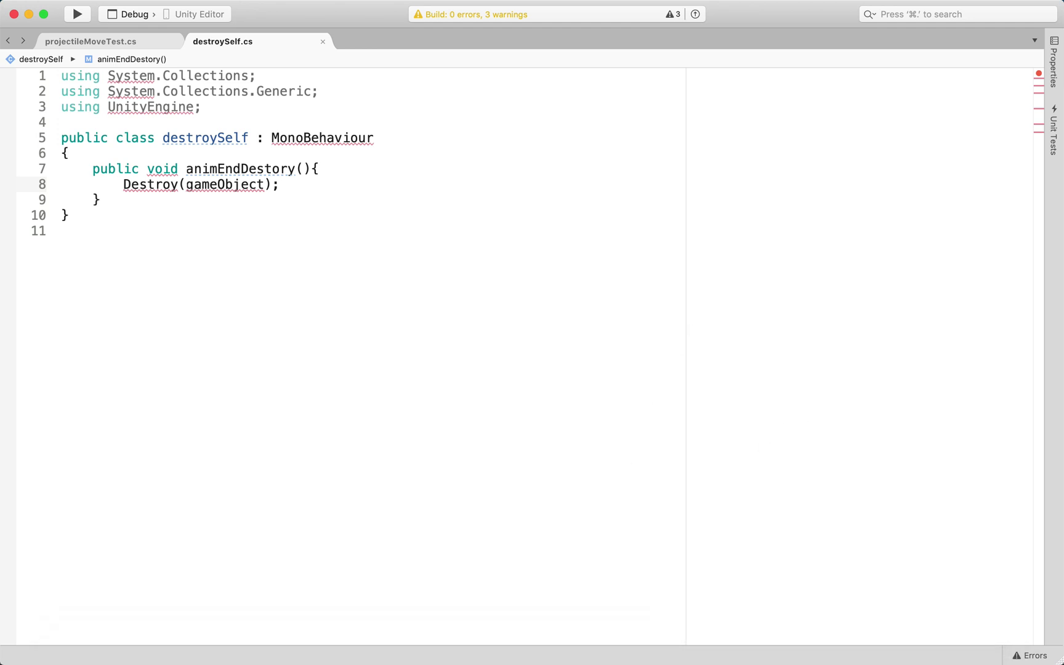
{"action": "left_click", "coordinate": [852, 648]}
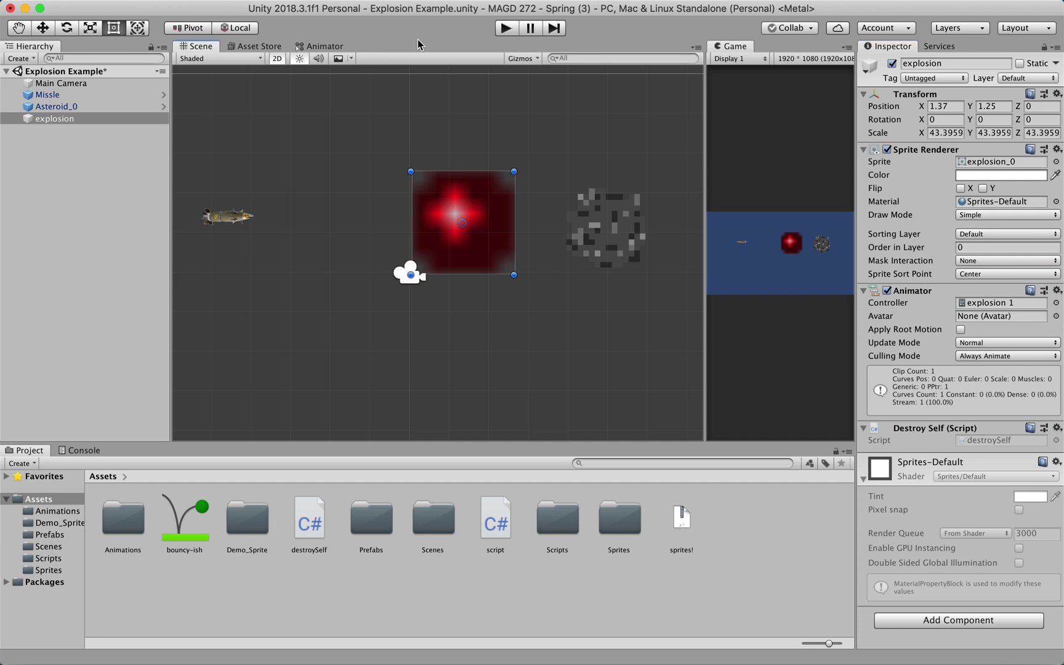
Open Window > Animation > Animation and select explosion to show its missileExplosion clip.
{"action": "left_click", "coordinate": [466, 369]}
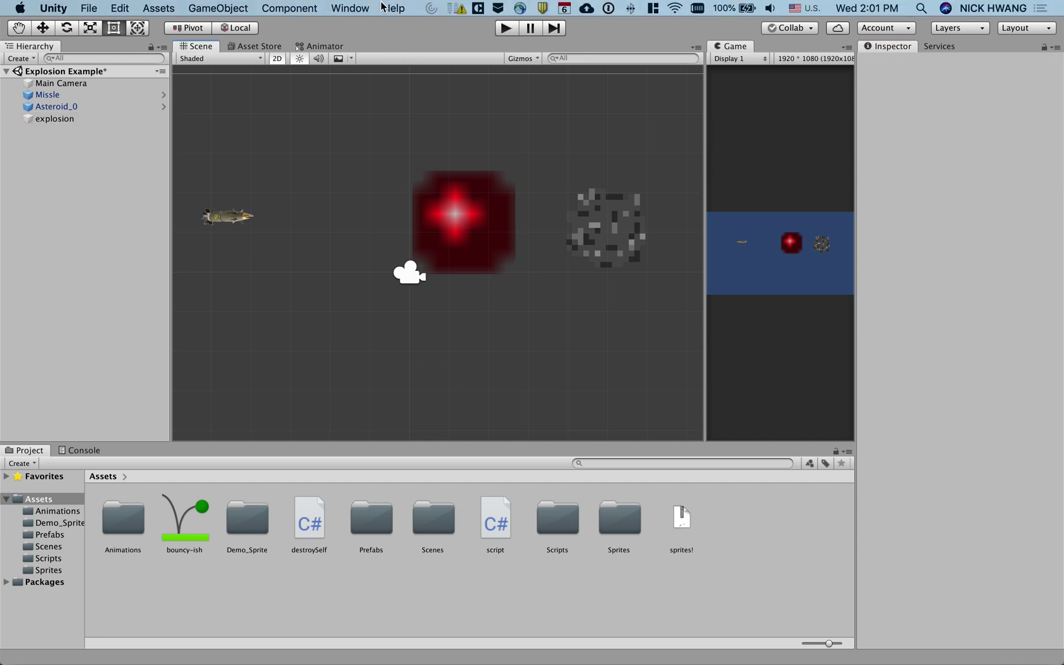
{"action": "left_click", "coordinate": [350, 8]}
{"action": "mouse_move", "coordinate": [387, 214]}
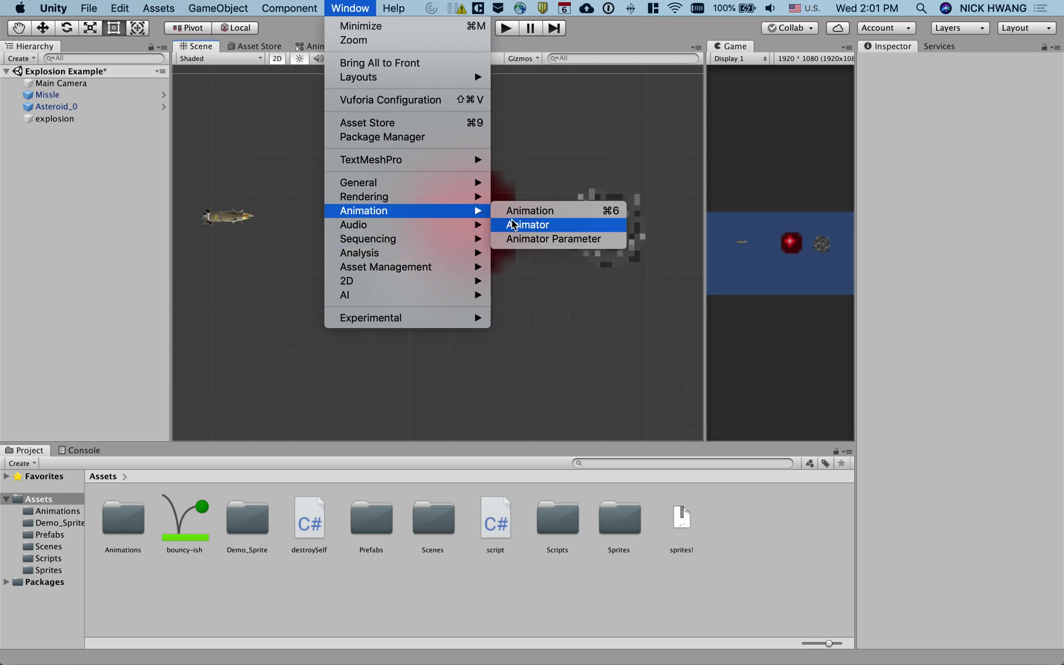
{"action": "left_click", "coordinate": [529, 211]}
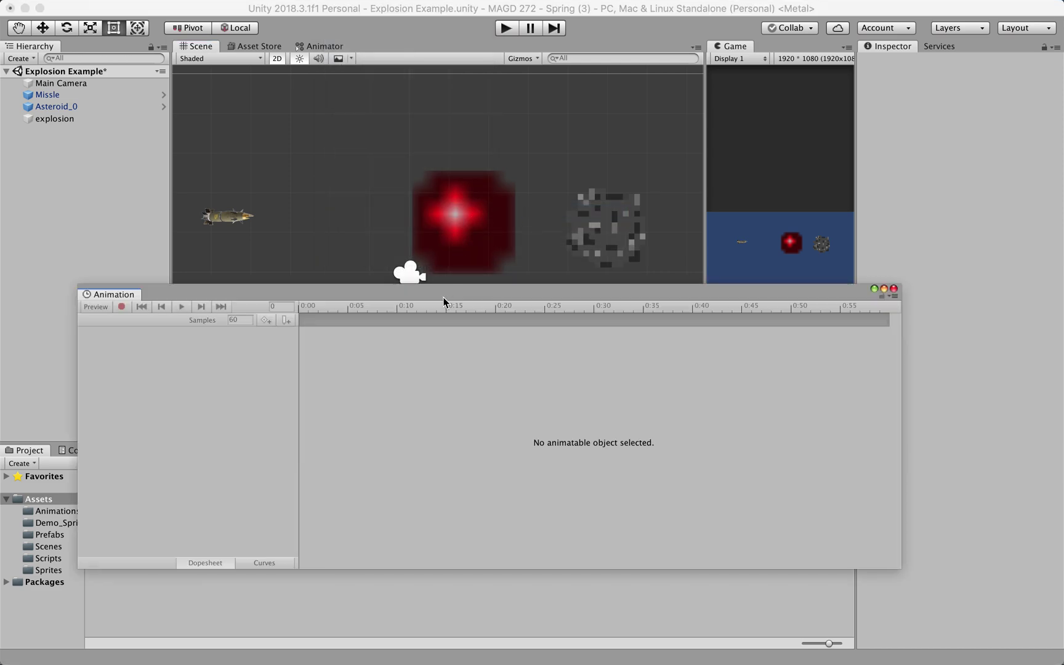
{"action": "left_click", "coordinate": [60, 122]}
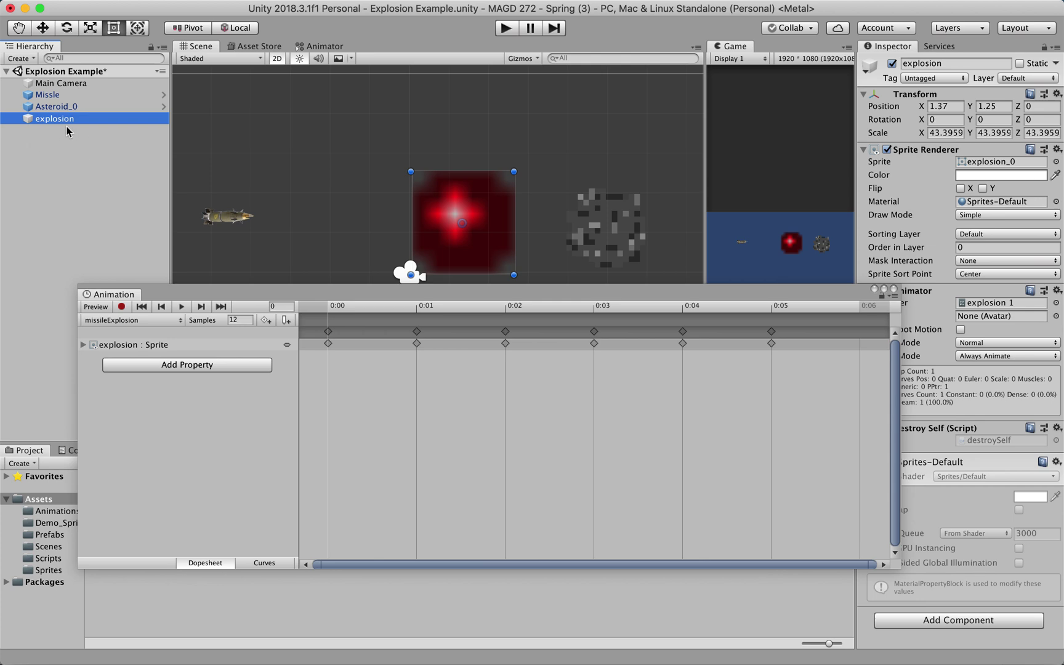
Add an animation event to the missileExplosion clip and move it to 0:06.
{"action": "left_click", "coordinate": [286, 320]}
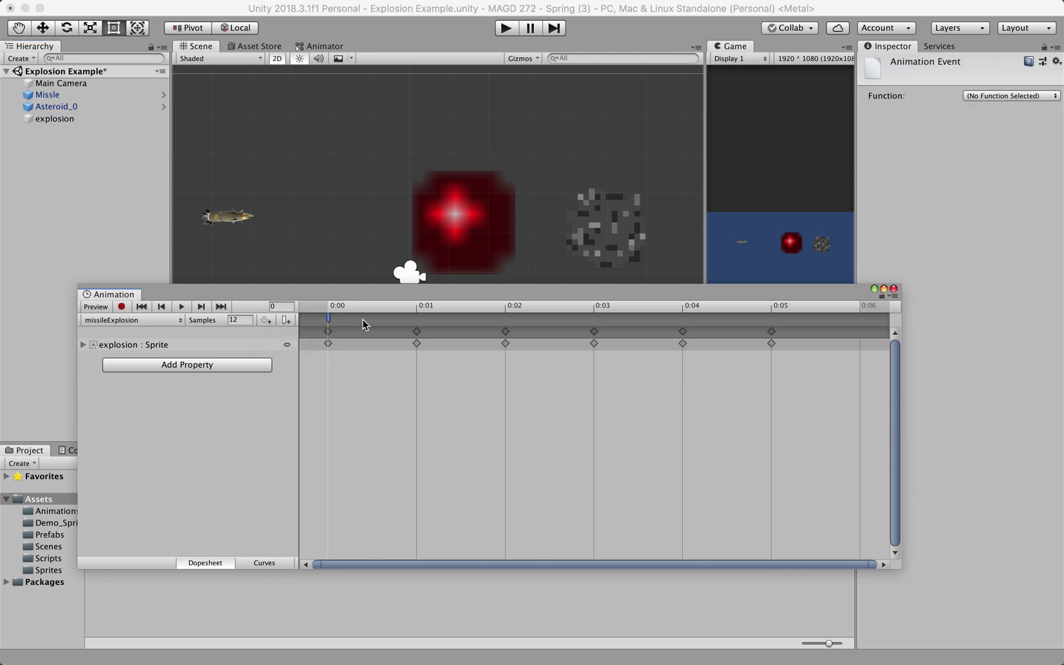
{"action": "left_click_drag", "start_coordinate": [363, 319], "coordinate": [444, 338]}
{"action": "left_click_drag", "start_coordinate": [726, 330], "coordinate": [836, 333]}
{"action": "left_click_drag", "start_coordinate": [848, 286], "coordinate": [833, 315]}
Set the event's function to animEndDestory(), close the Animation window and save the scene.
{"action": "left_click", "coordinate": [101, 123]}
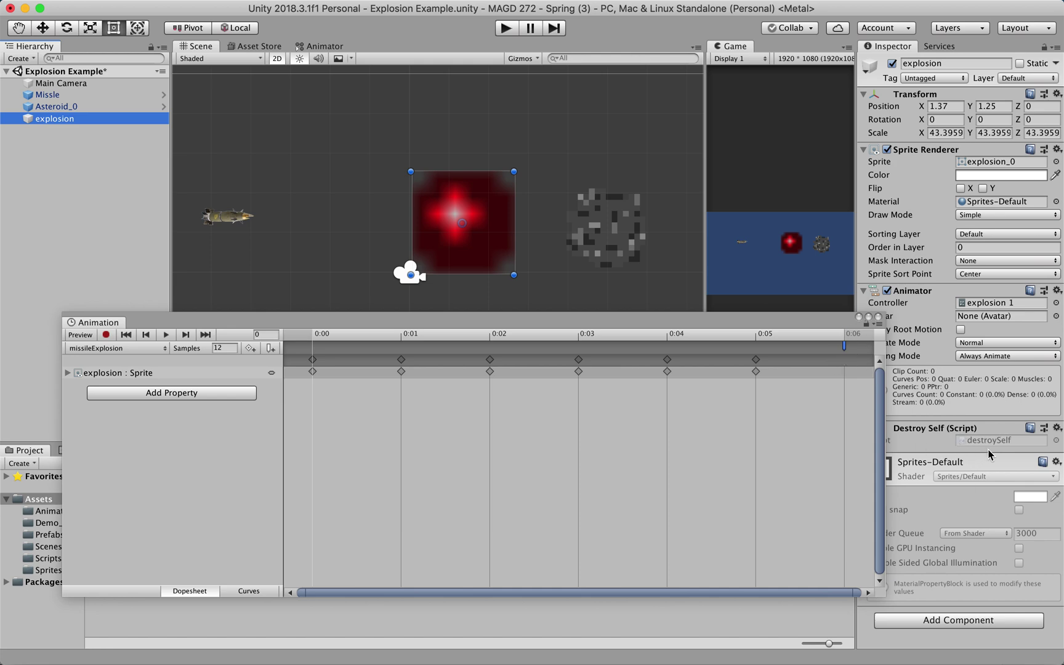
{"action": "left_click", "coordinate": [845, 347]}
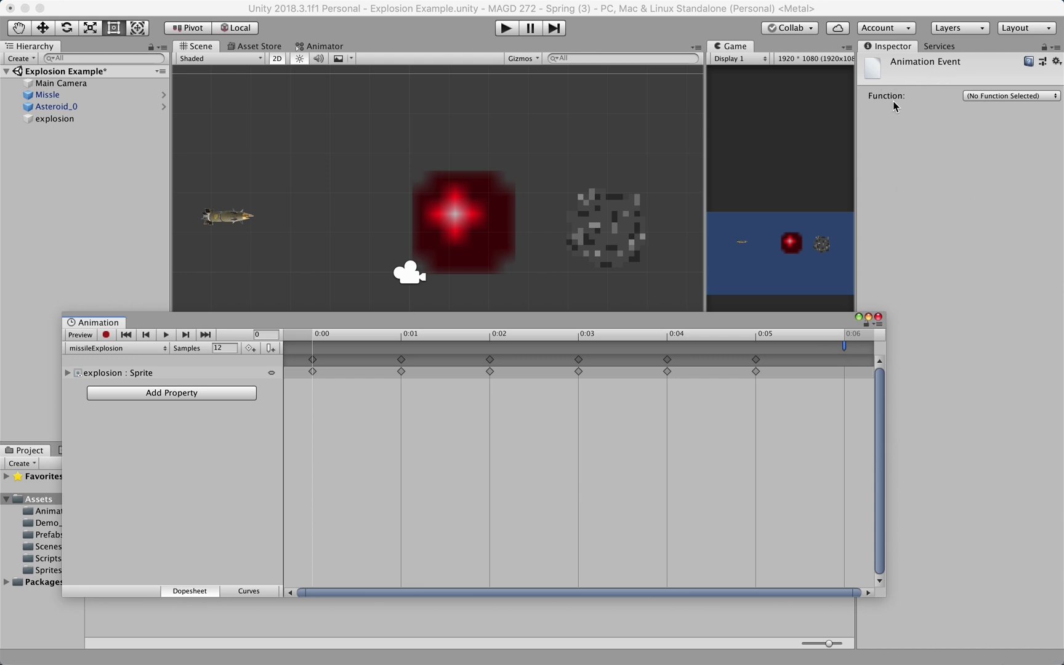
{"action": "left_click", "coordinate": [992, 97]}
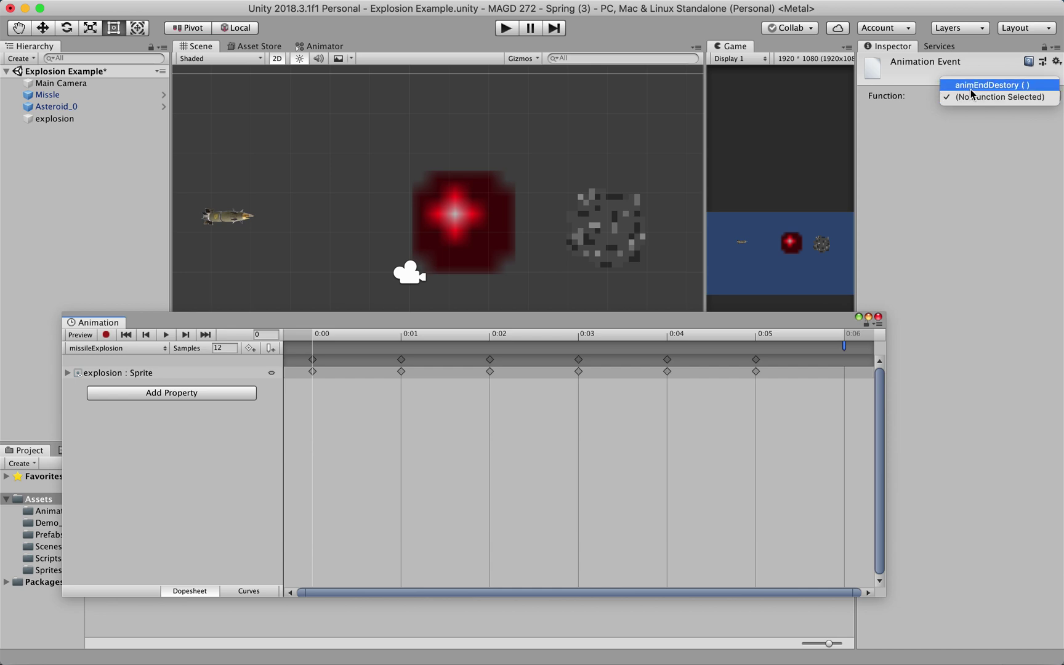
{"action": "left_click", "coordinate": [985, 86]}
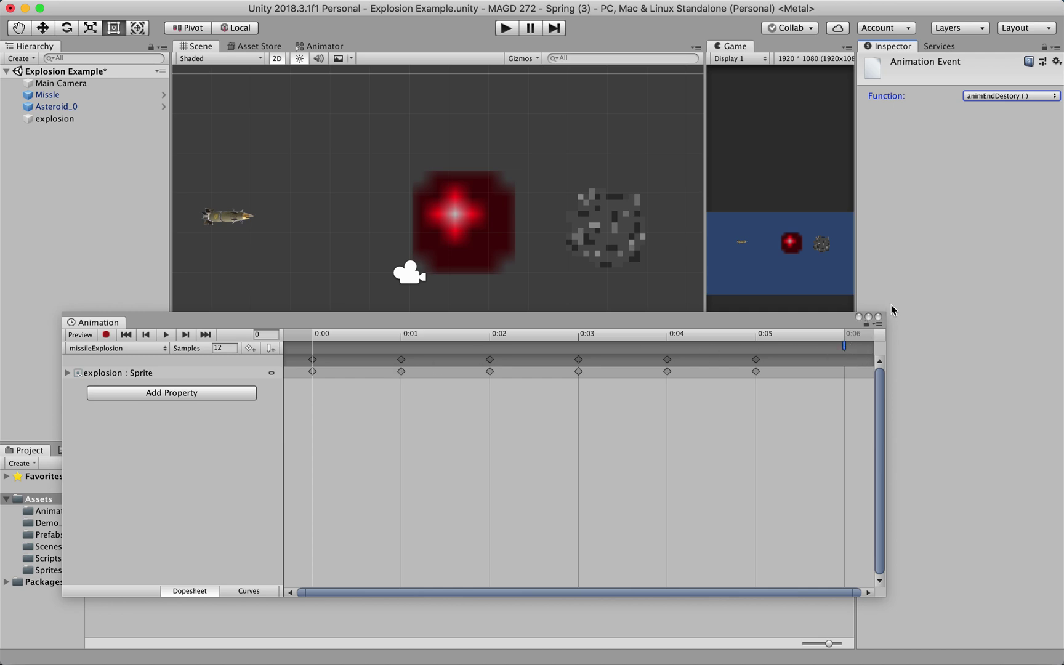
{"action": "left_click", "coordinate": [878, 317]}
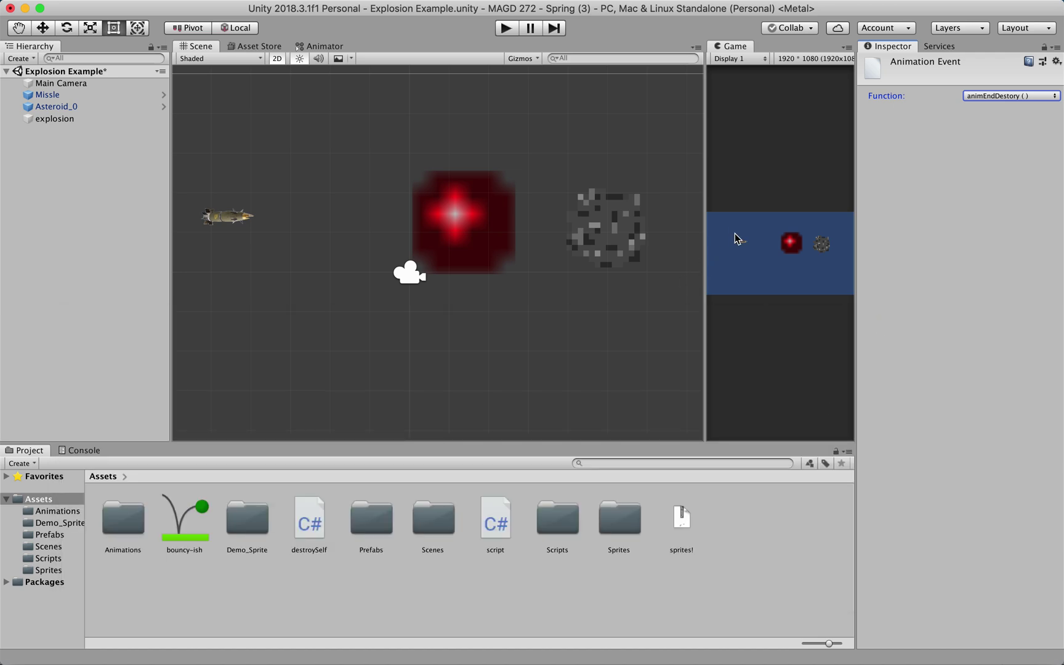
{"action": "key", "text": "super+s"}
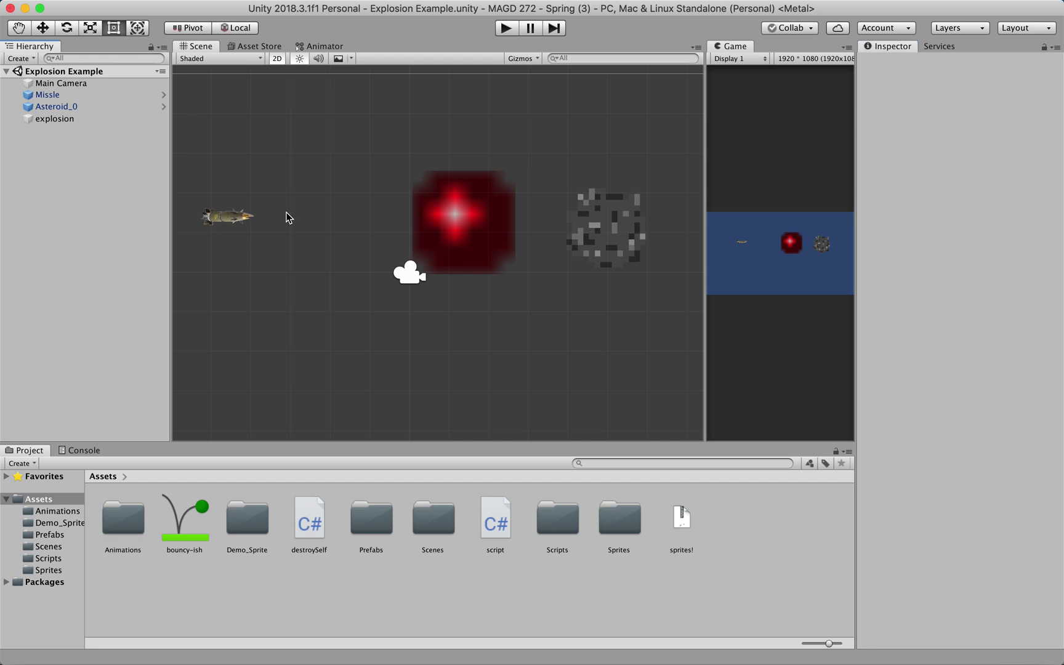
{"action": "left_click", "coordinate": [506, 29]}
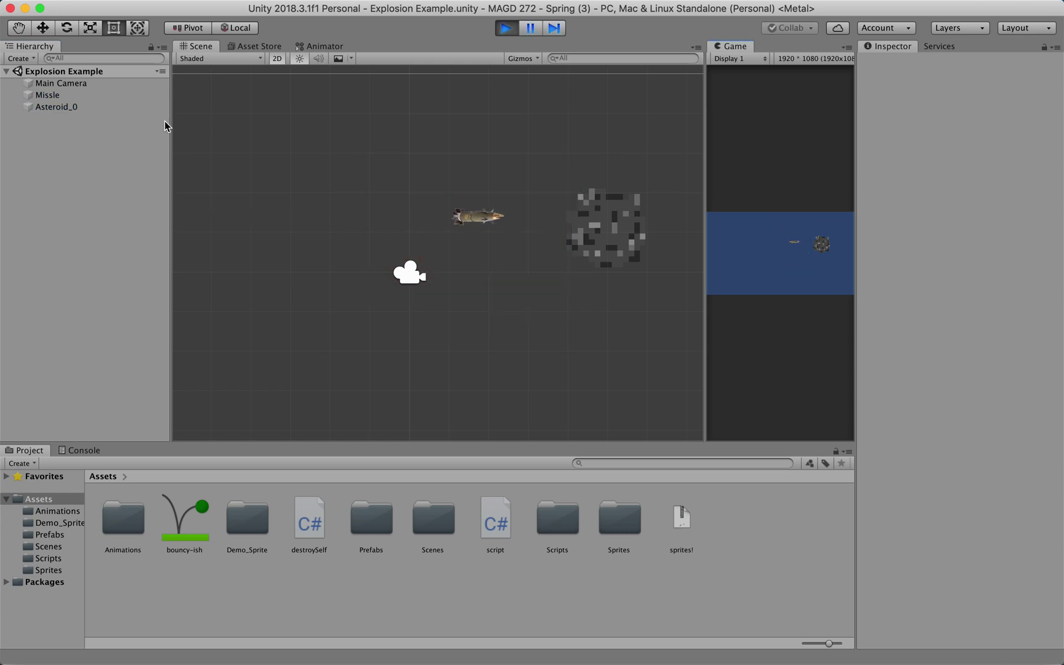
{"action": "left_click", "coordinate": [505, 28]}
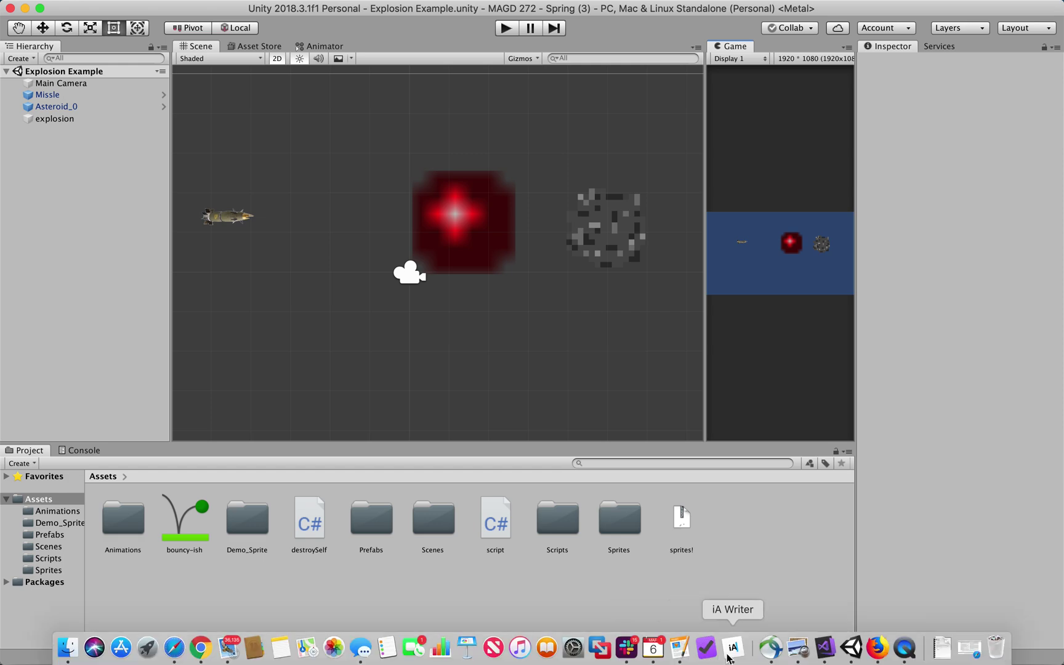
{"action": "left_click", "coordinate": [729, 658]}
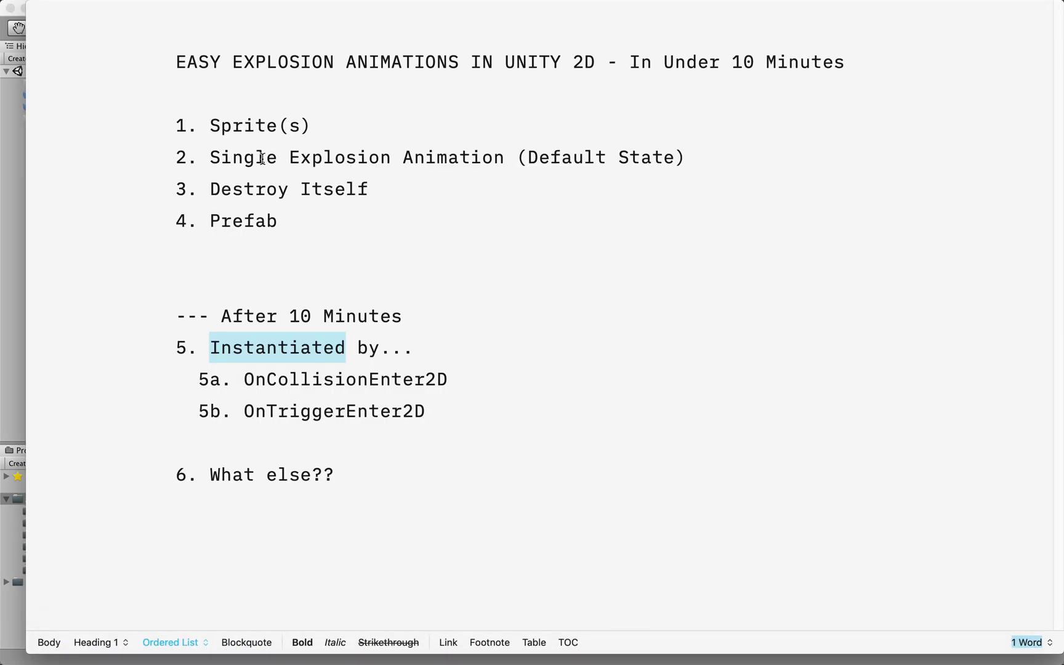
{"action": "left_click", "coordinate": [6, 244]}
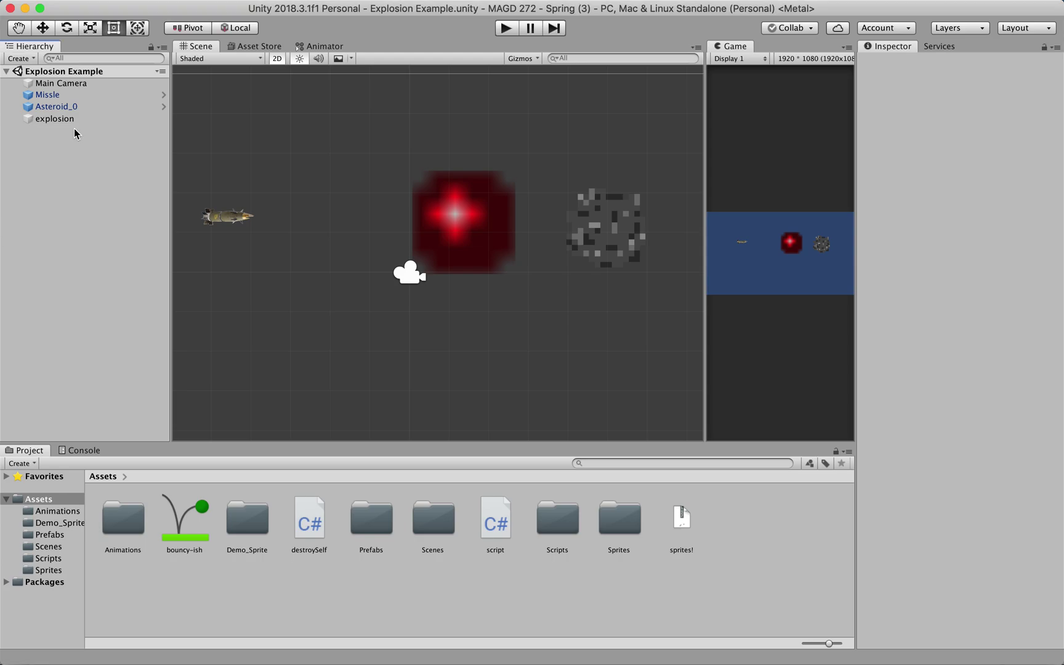
{"action": "left_click", "coordinate": [77, 119]}
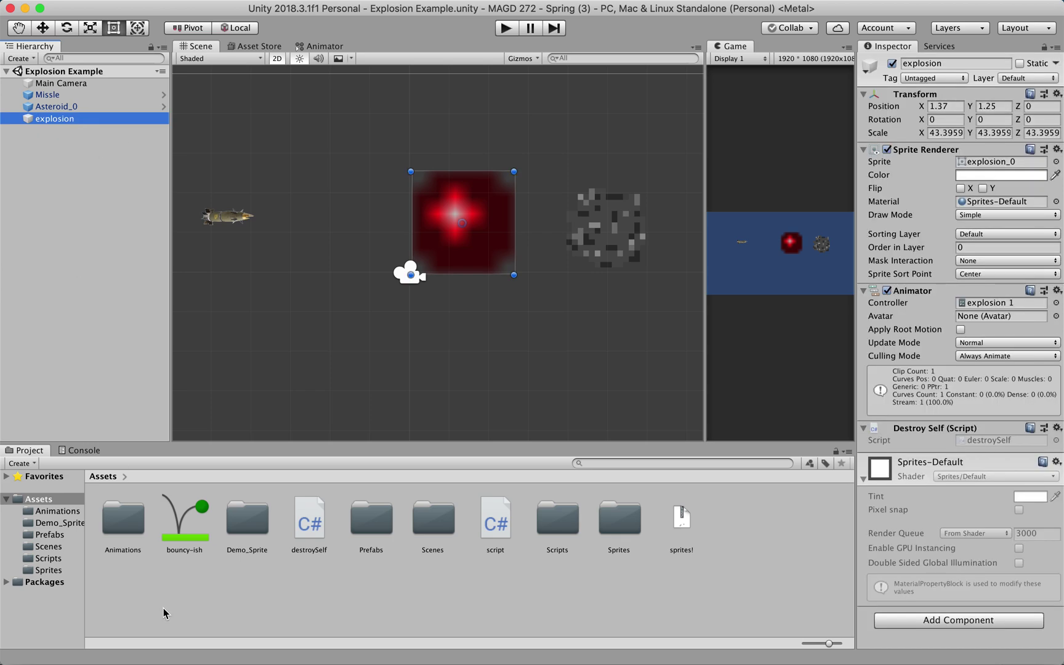
Drag explosion from the Hierarchy into the Prefabs folder to create the explosion 1 prefab.
{"action": "left_click_drag", "start_coordinate": [49, 121], "coordinate": [364, 530]}
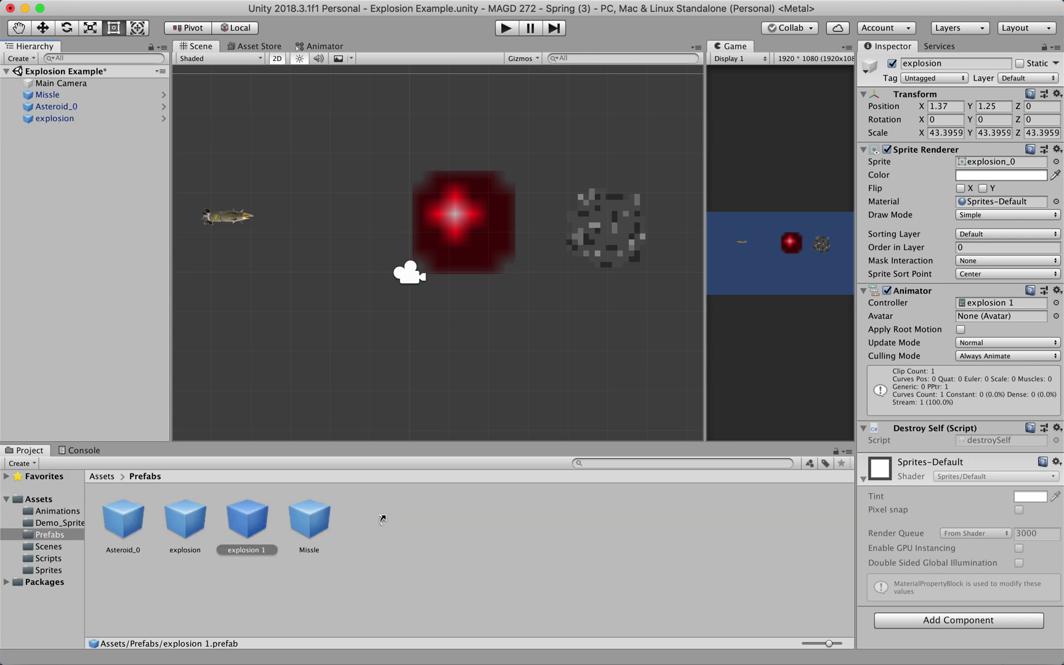
{"action": "left_click", "coordinate": [72, 119]}
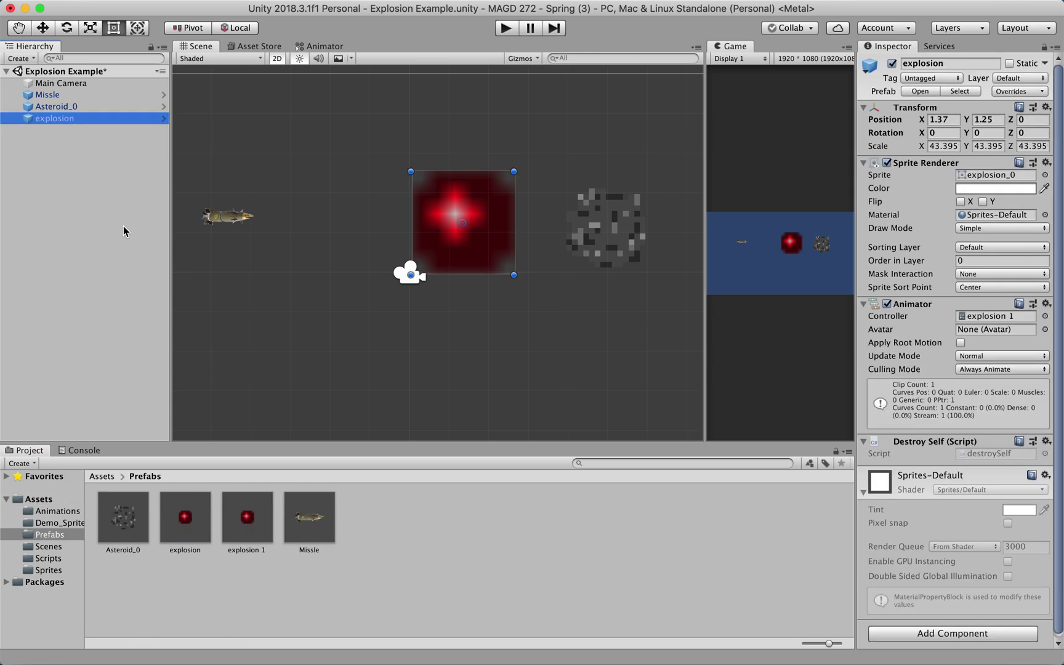
{"action": "left_click", "coordinate": [546, 552]}
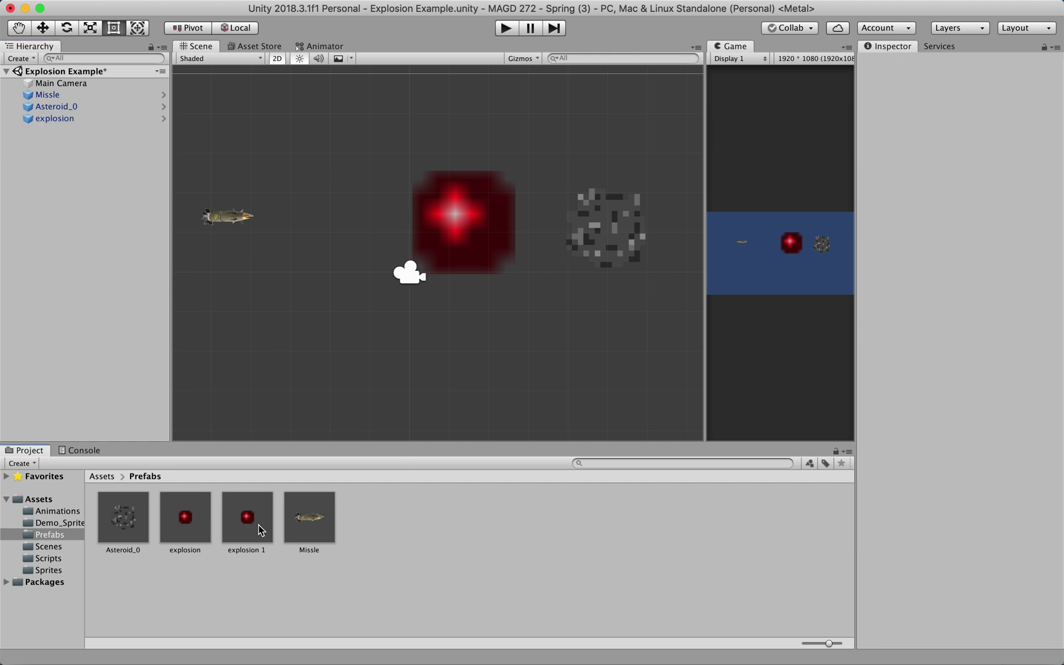
Check the Overrides dropdown to confirm the explosion instance has no prefab overrides.
{"action": "left_click", "coordinate": [93, 117]}
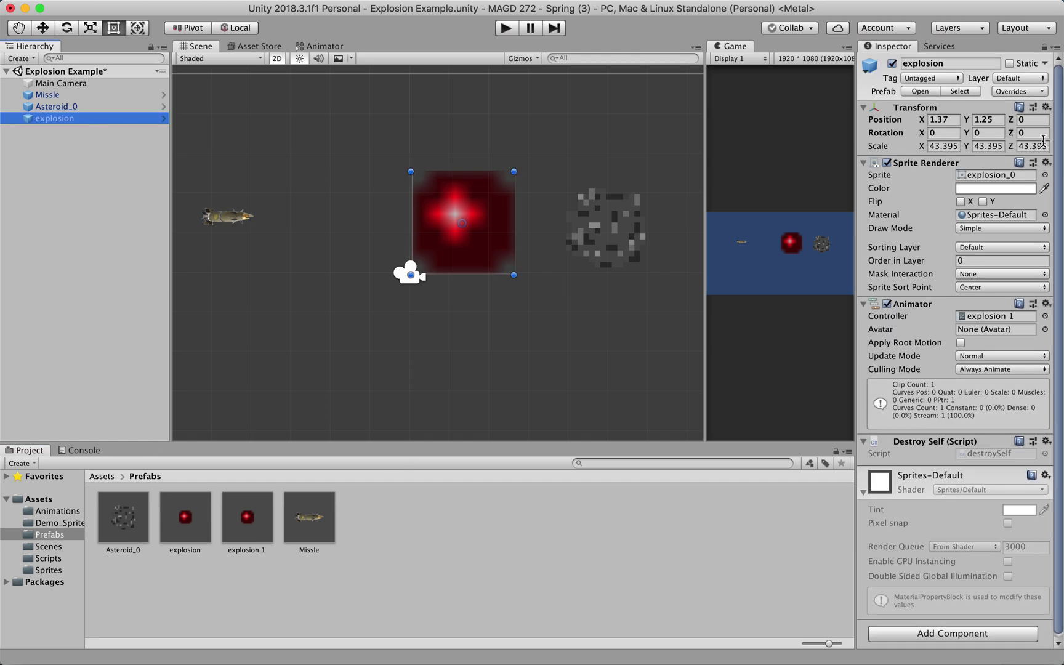
{"action": "left_click", "coordinate": [1022, 91]}
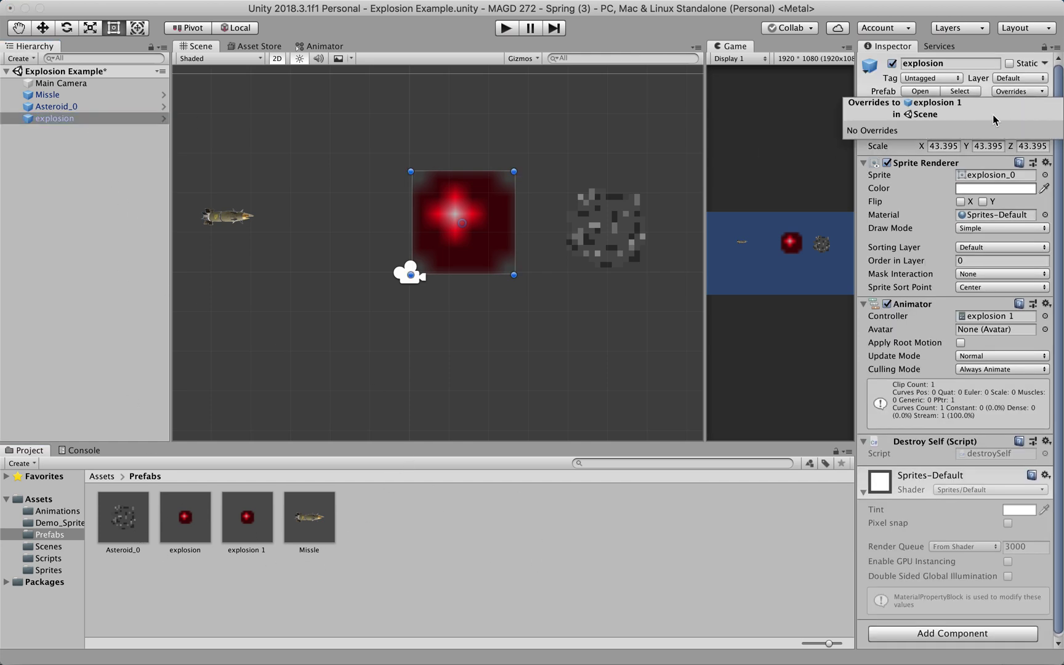
{"action": "left_click", "coordinate": [675, 572]}
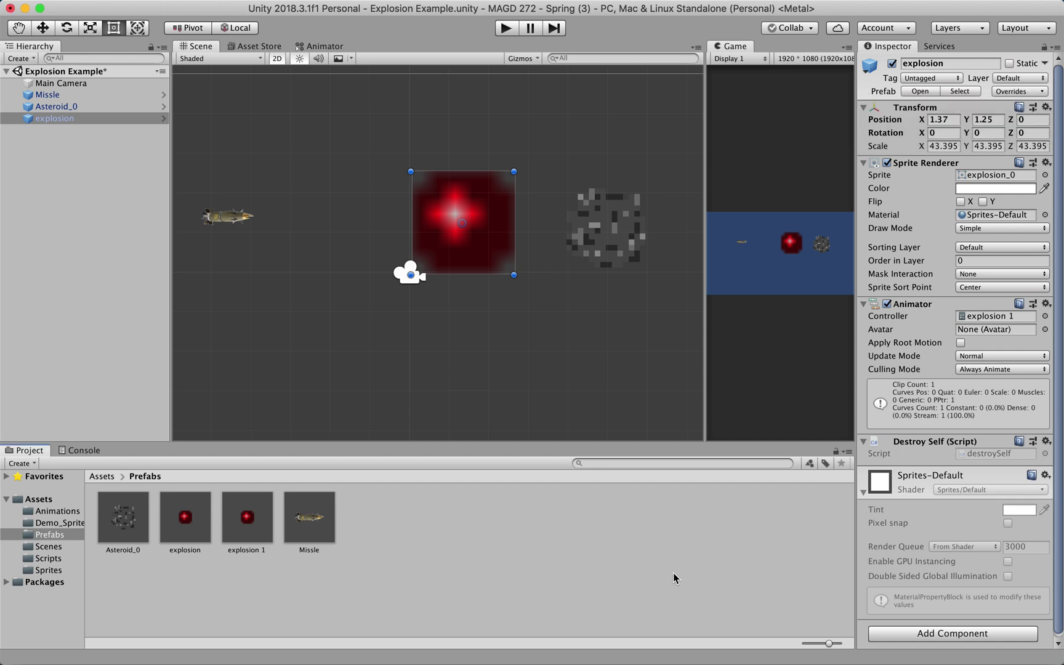
{"action": "left_click", "coordinate": [128, 163]}
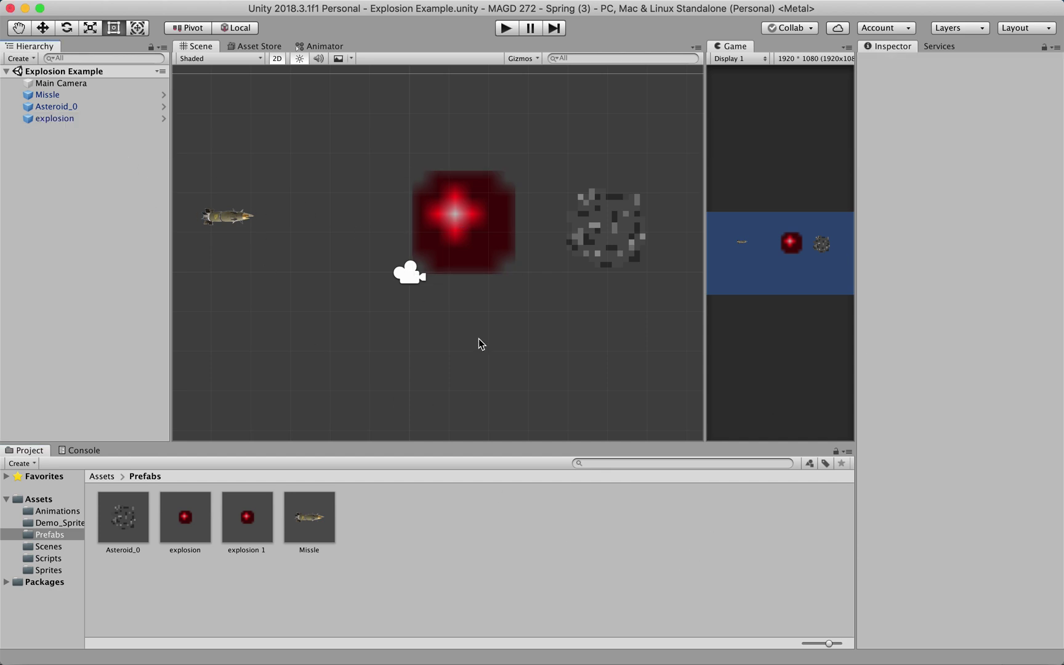
{"action": "mouse_move", "coordinate": [681, 646]}
{"action": "left_click", "coordinate": [904, 646]}
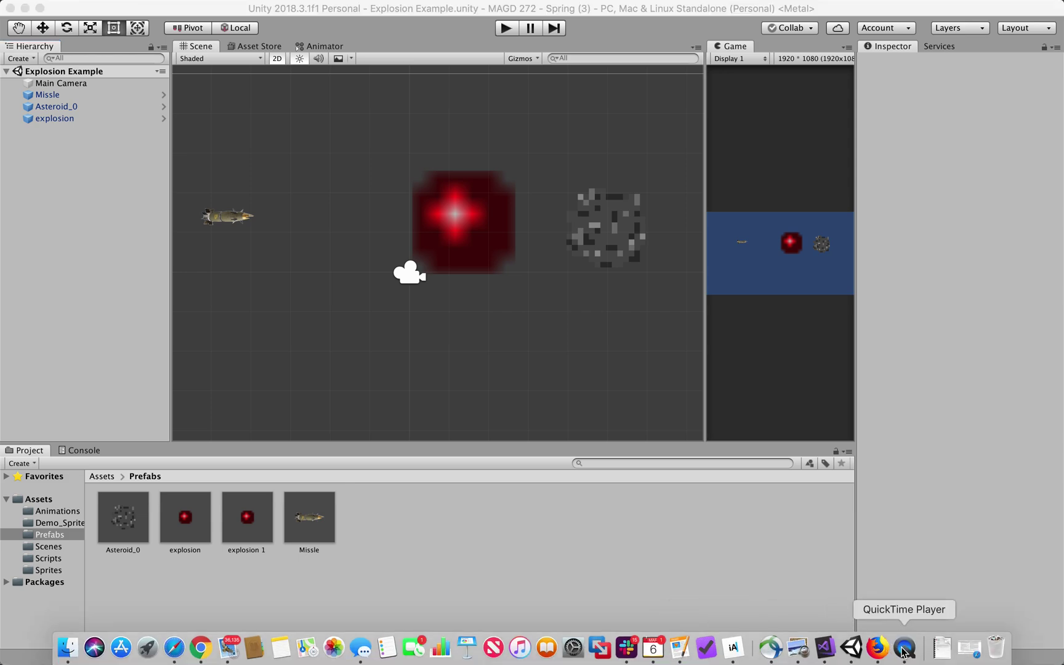